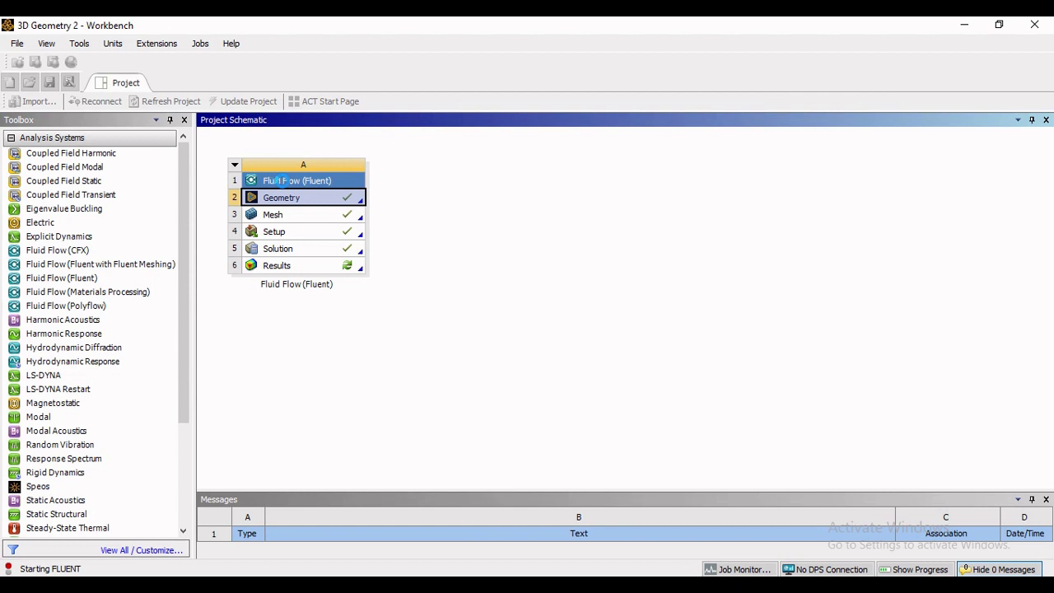
Launch Fluent from the Setup cell of the Fluid Flow (Fluent) system in the Project Schematic.
left_click(284, 234)
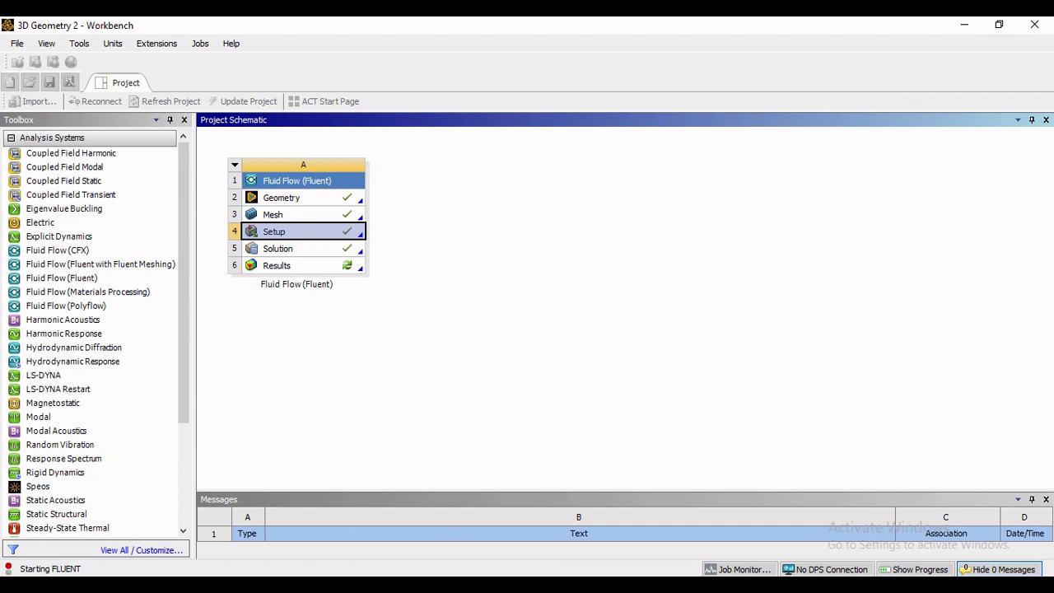
Bring the Fluent window forward and show the General task page from the Setup branch.
mouse_move(553, 552)
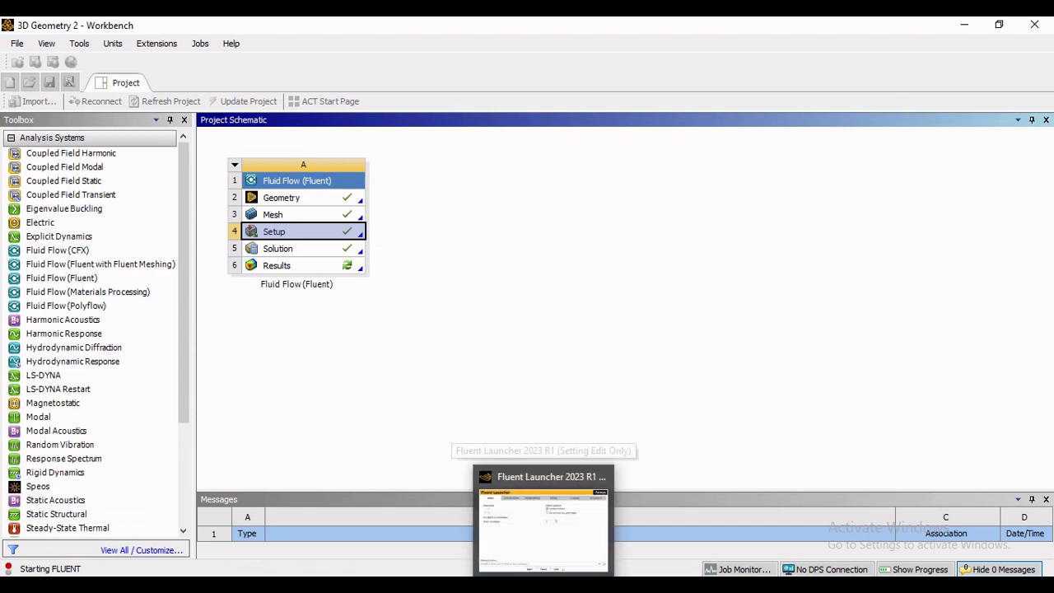
left_click(551, 549)
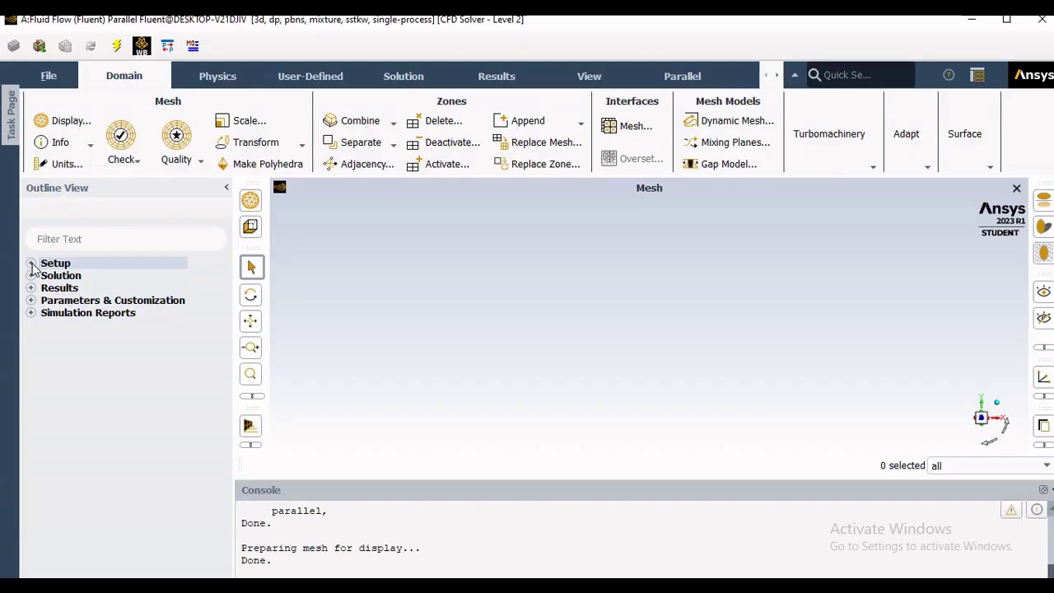
left_click(30, 263)
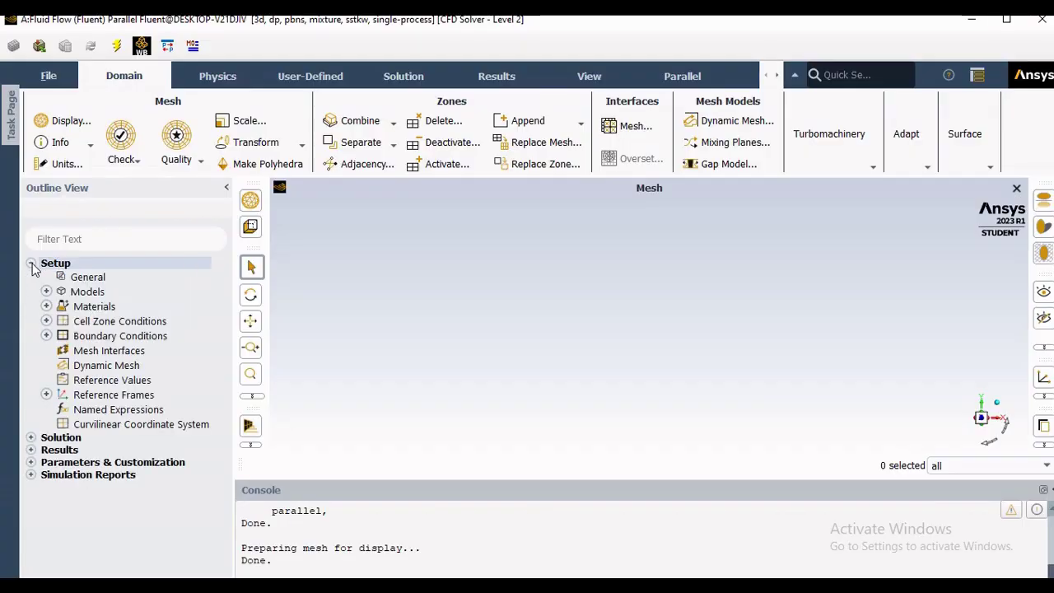
right_click(97, 284)
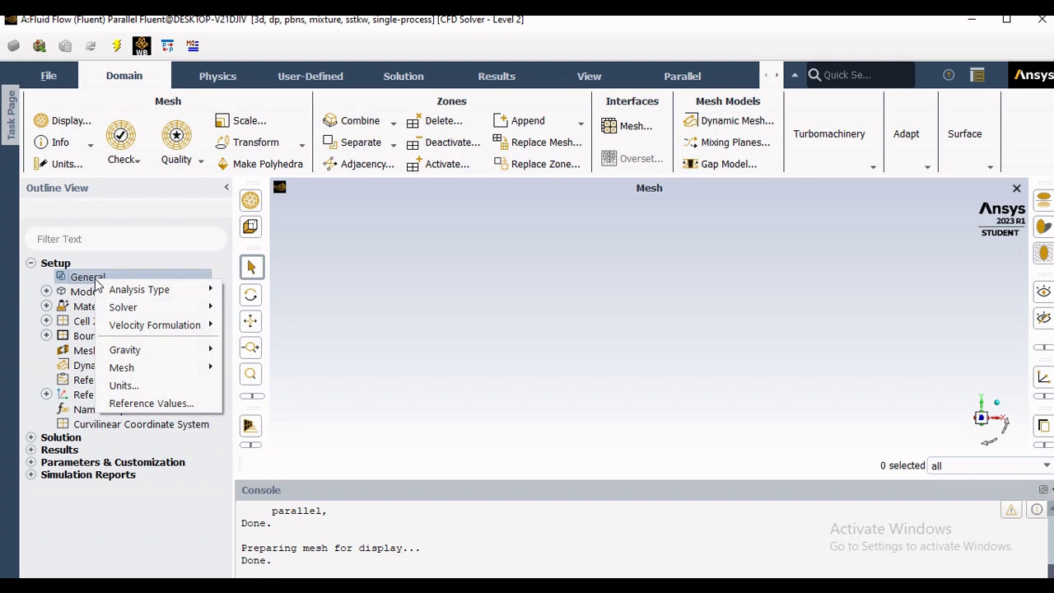
left_click(96, 285)
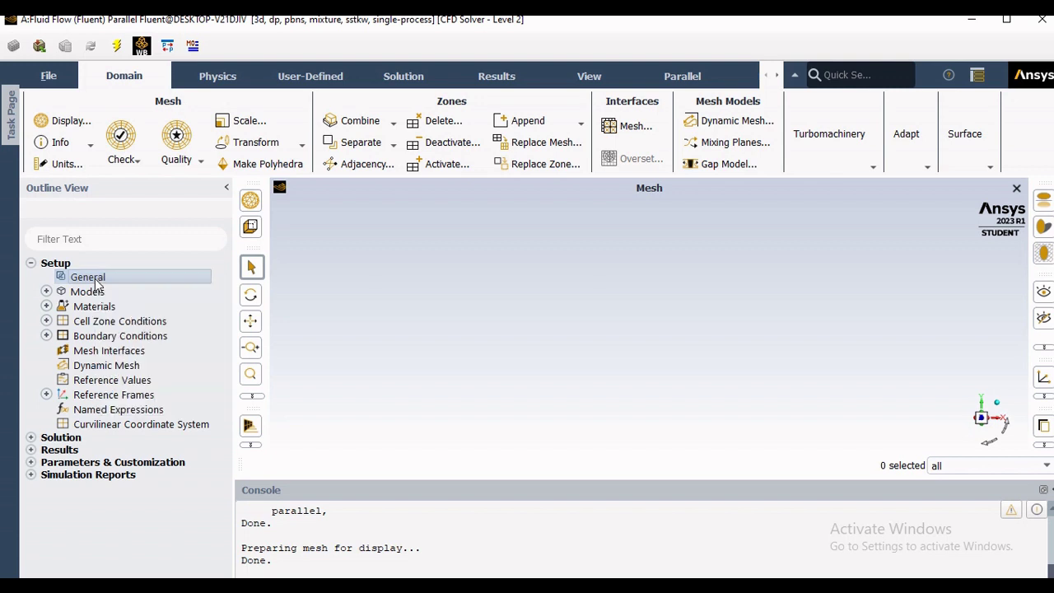
double_click(88, 278)
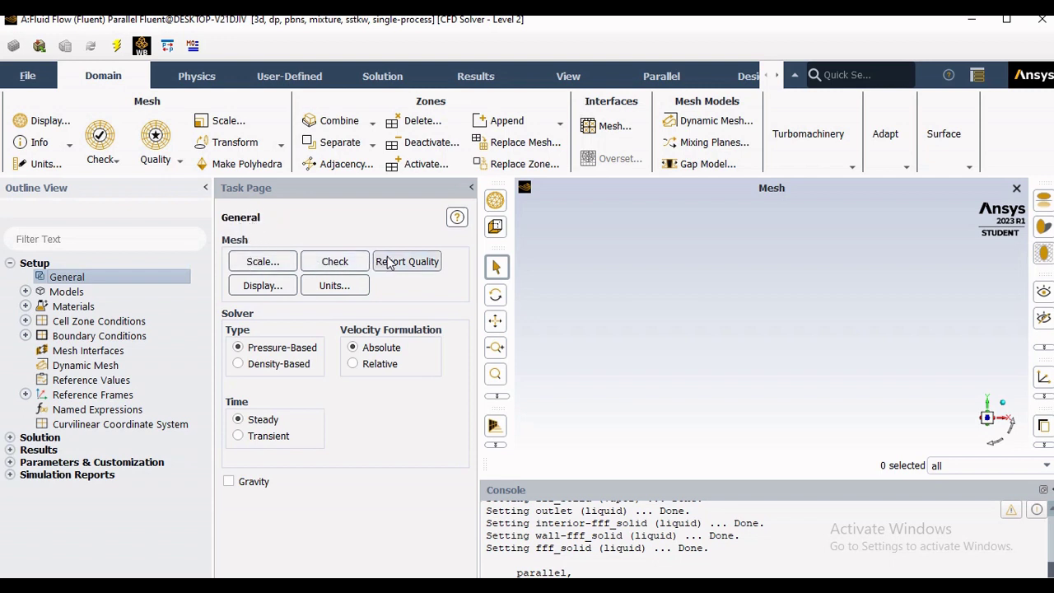
Display the mesh for the inlet, outlet and wall-fff_solid surfaces, then close Mesh Display.
left_click(262, 288)
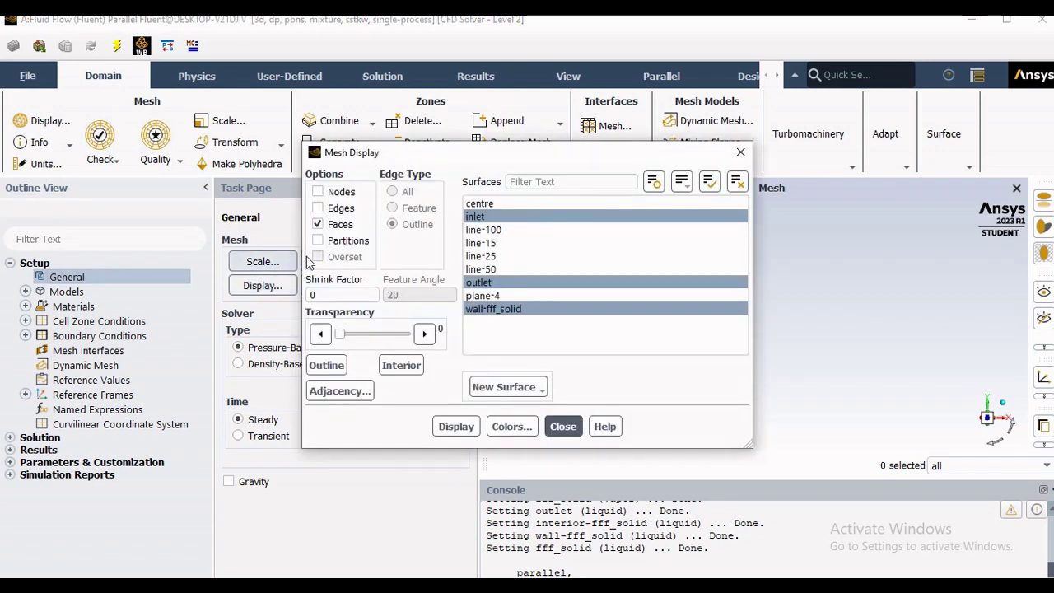
left_click_drag(403, 160, 145, 167)
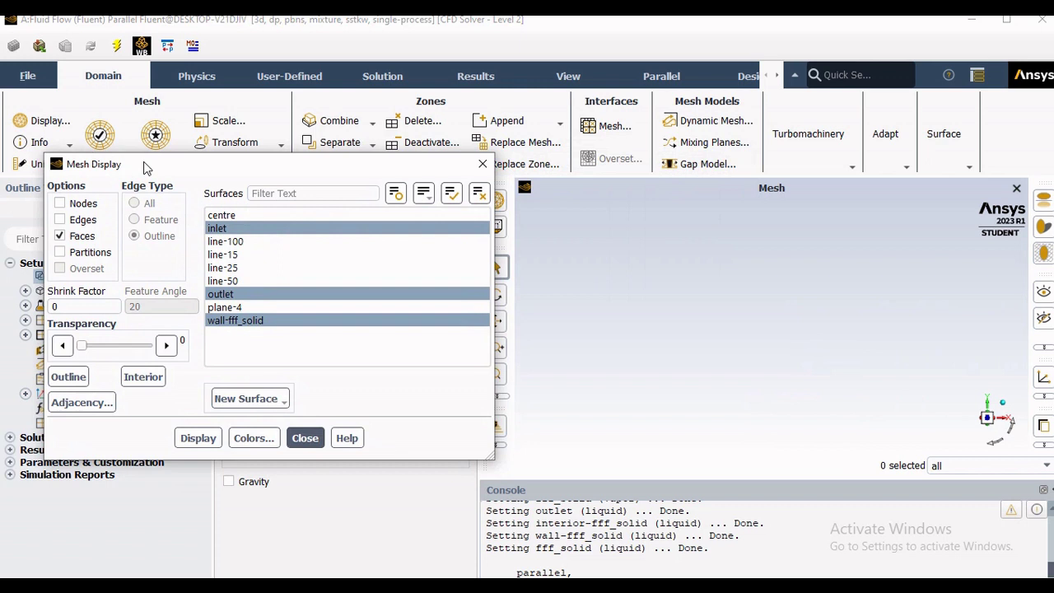
left_click(217, 231)
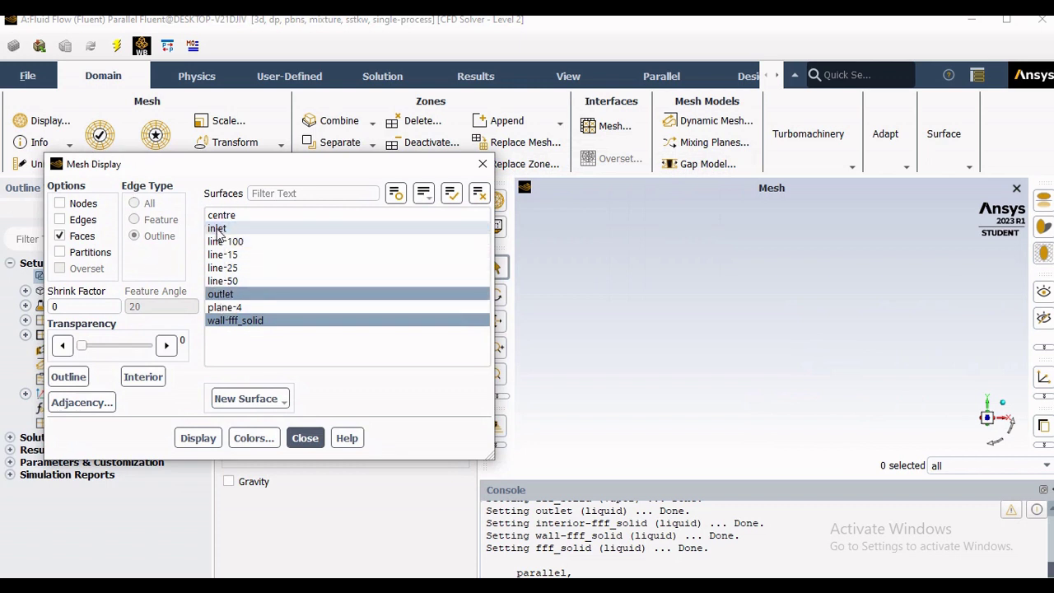
left_click(218, 230)
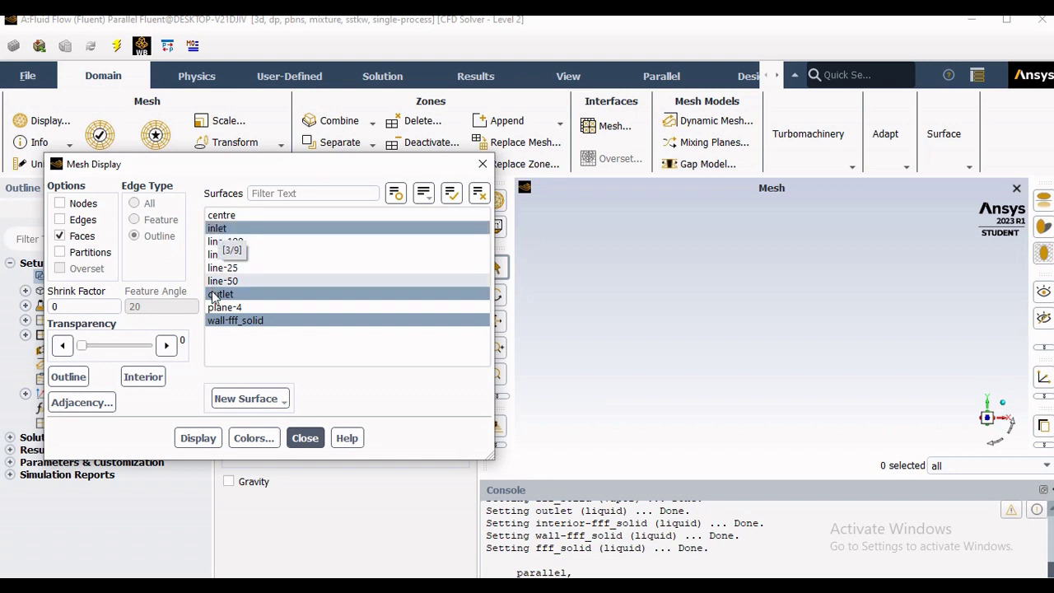
left_click(213, 296)
left_click(215, 295)
left_click(219, 321)
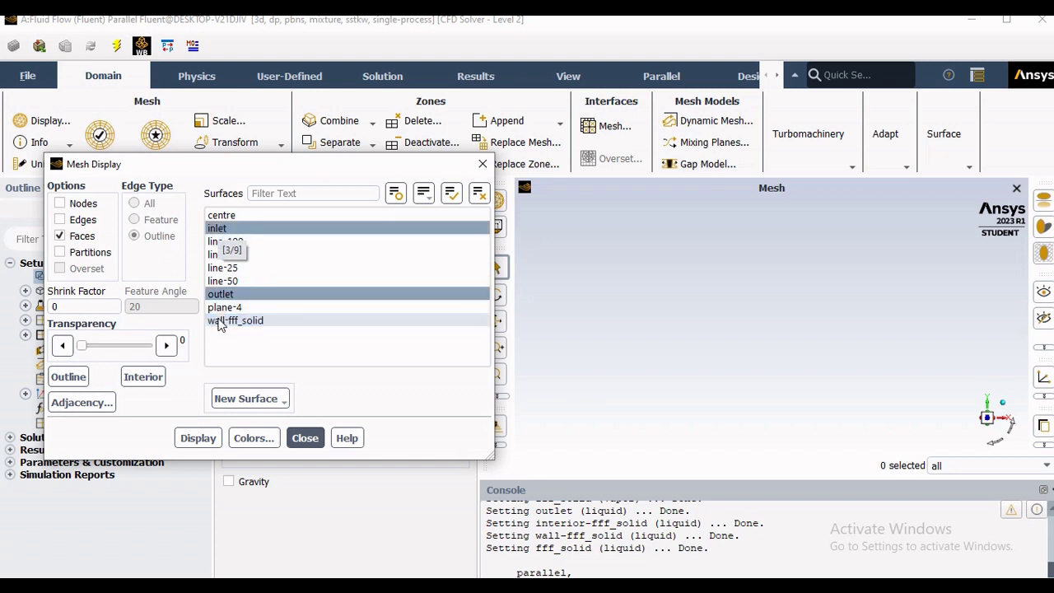
left_click(219, 323)
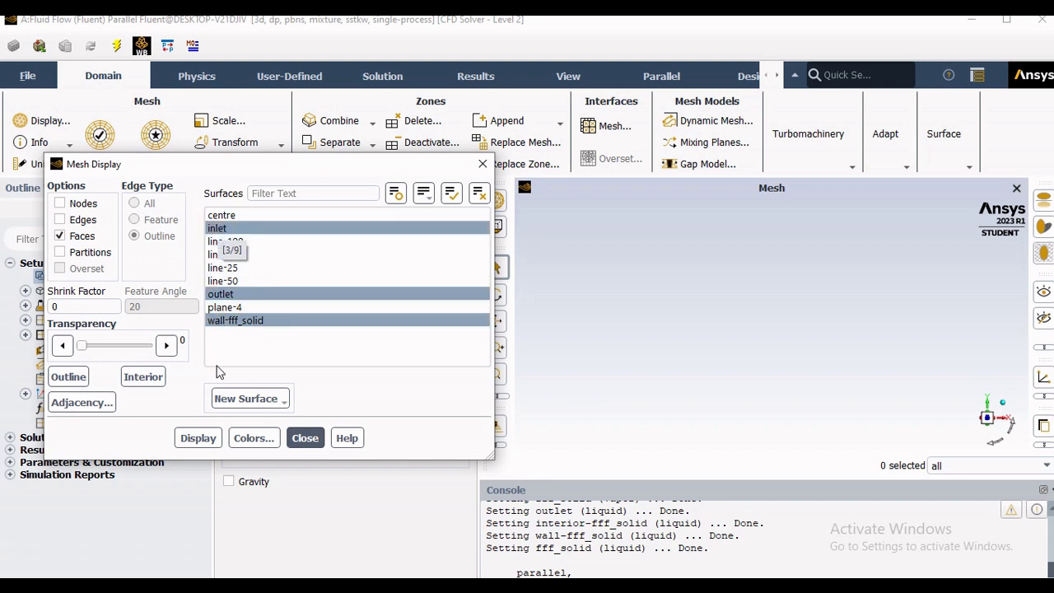
left_click(192, 439)
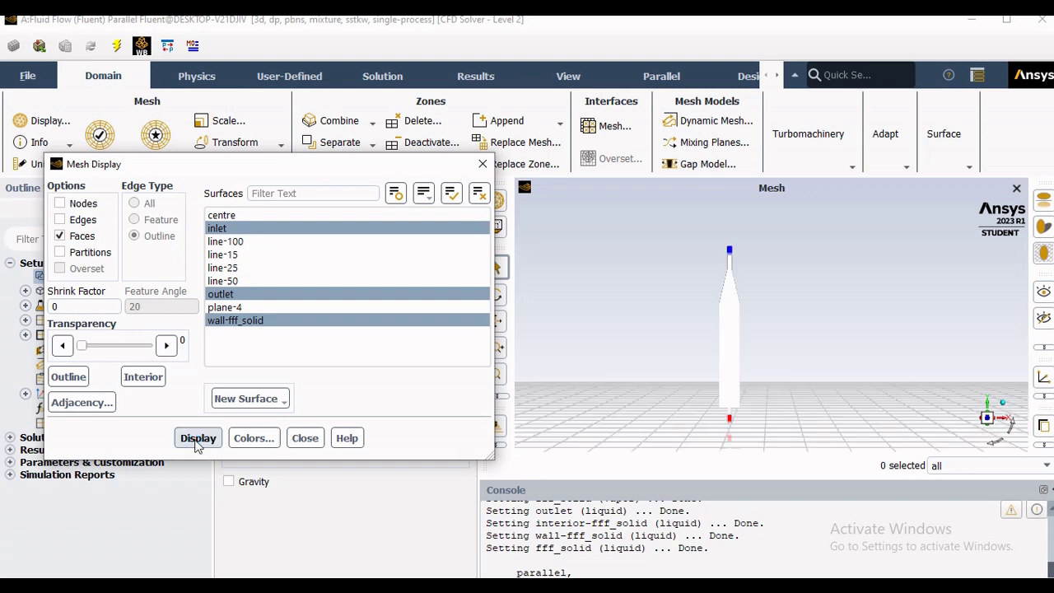
left_click_drag(272, 171, 249, 183)
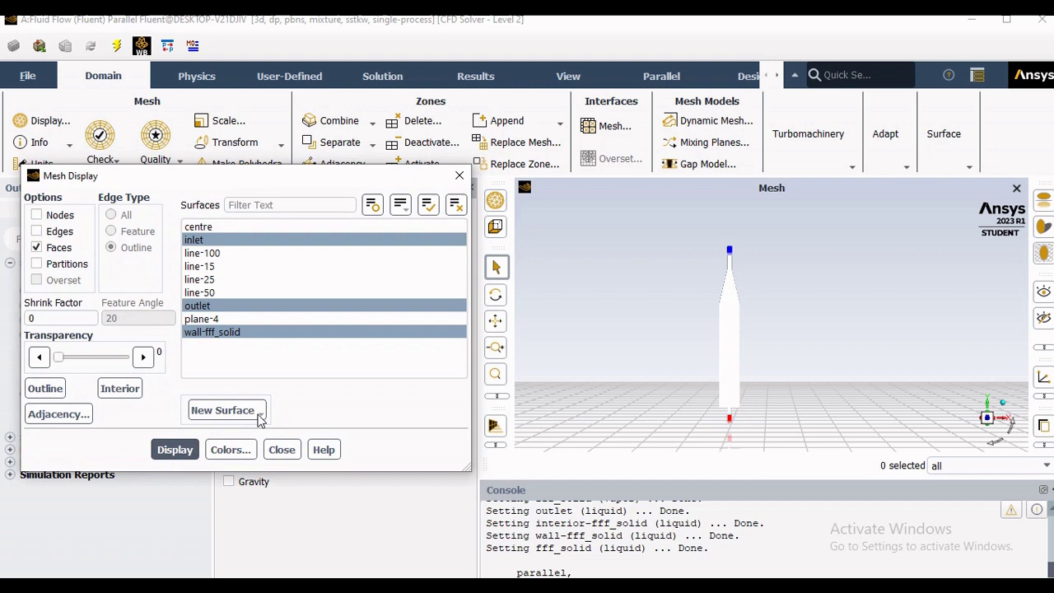
left_click(281, 450)
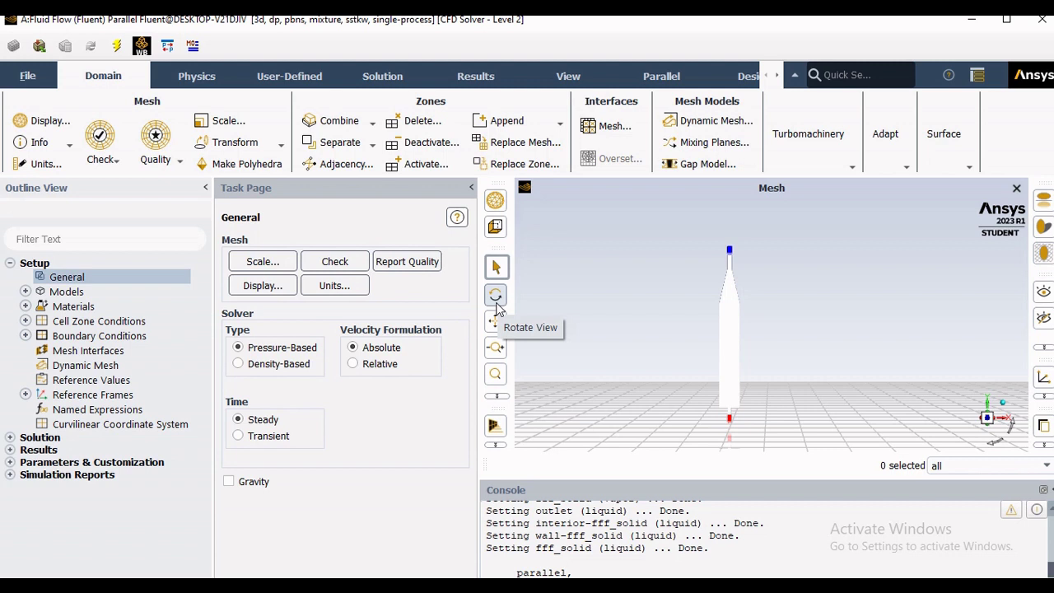
Rotate, pan and zoom the view to inspect the bottle-shaped mesh and its narrow end.
left_click(496, 302)
left_click(497, 298)
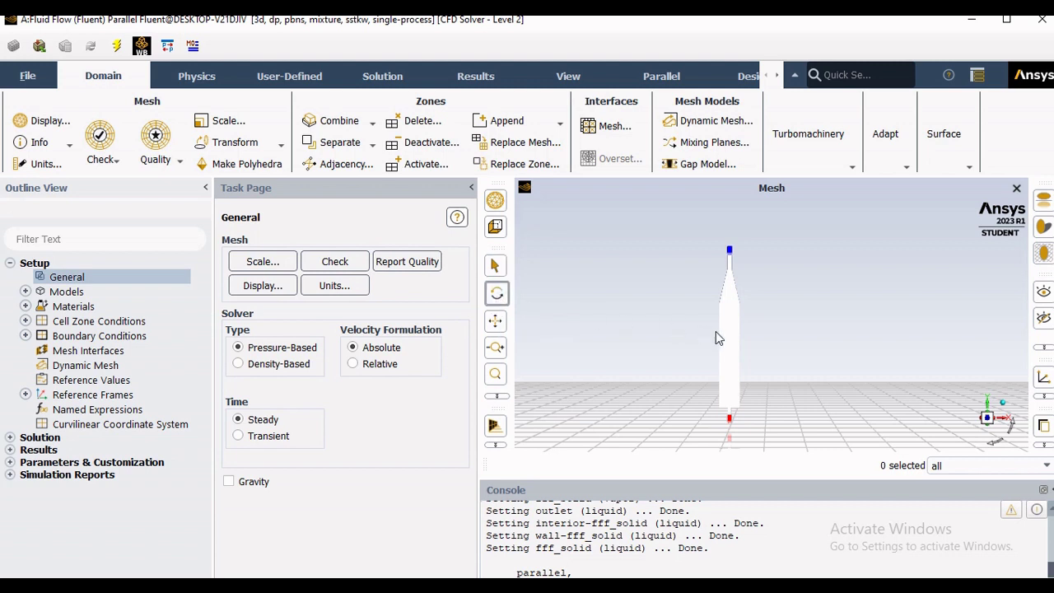
left_click_drag(716, 333, 788, 357)
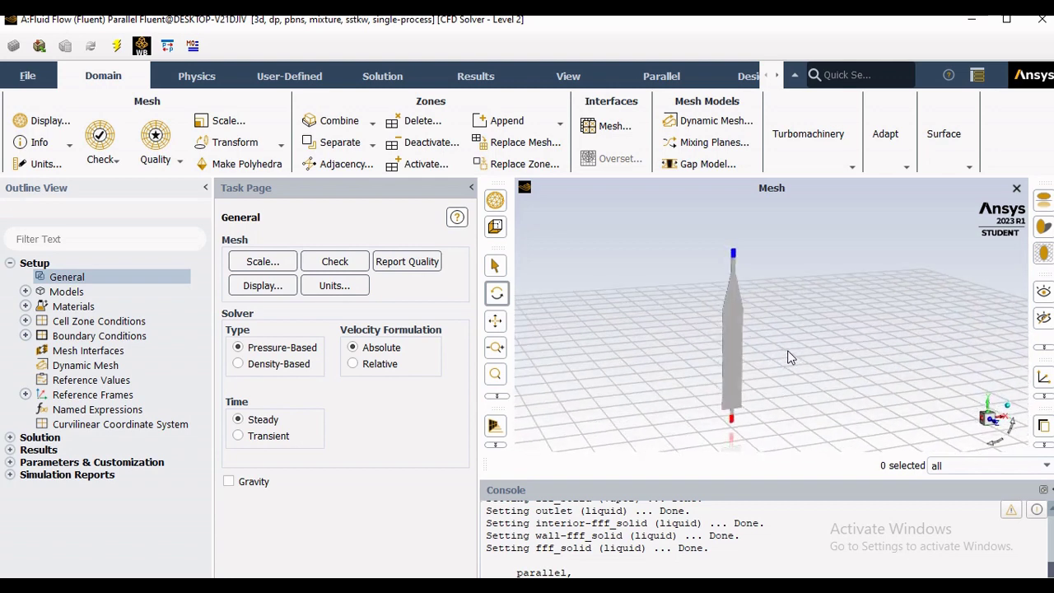
left_click(495, 322)
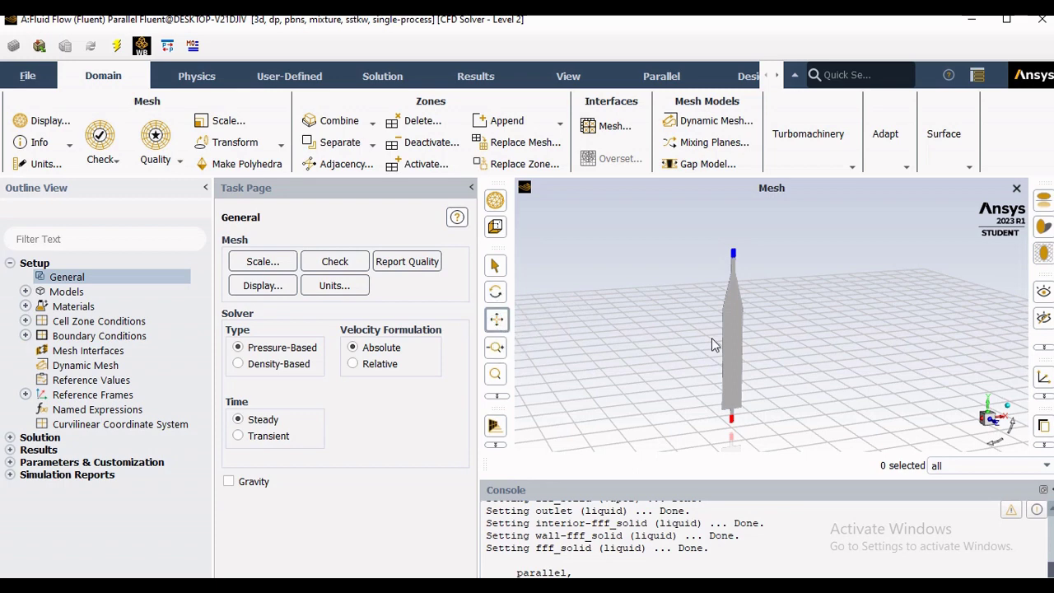
left_click_drag(712, 337, 683, 323)
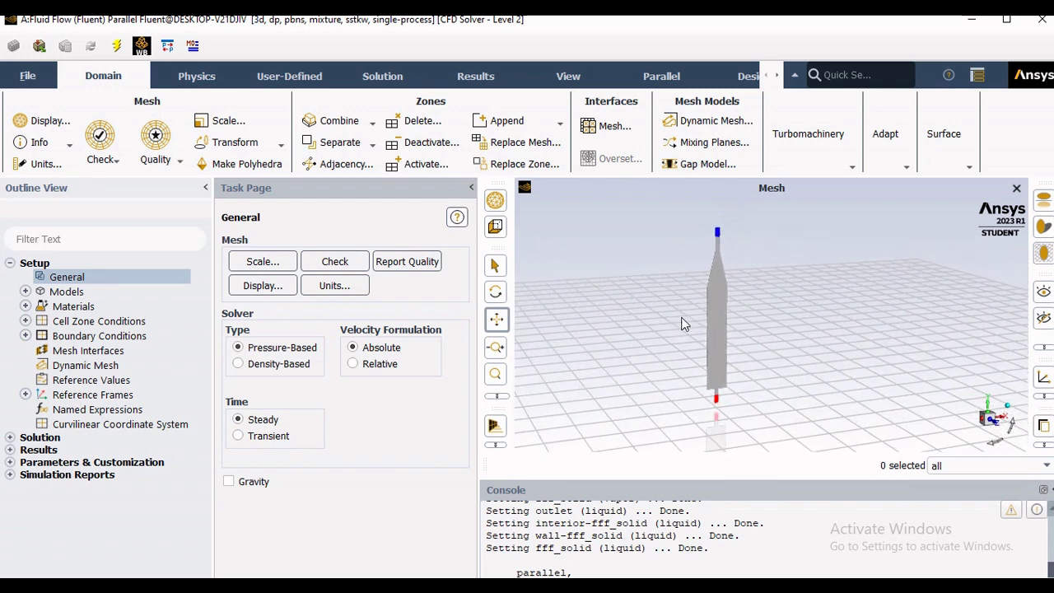
left_click(496, 349)
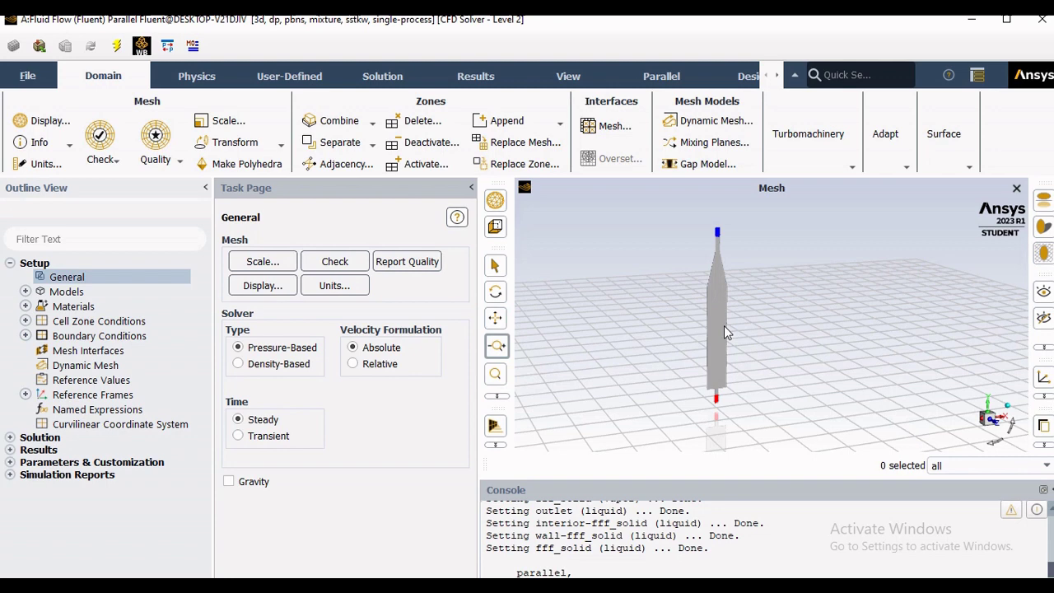
left_click_drag(723, 334, 726, 331)
scroll(724, 325, "up", 5)
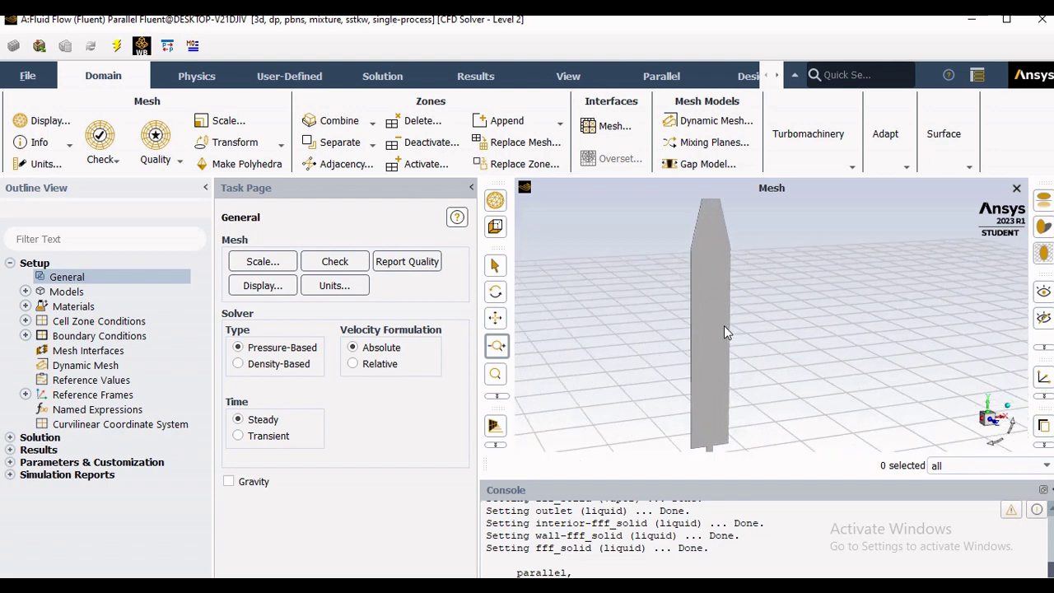
left_click(496, 319)
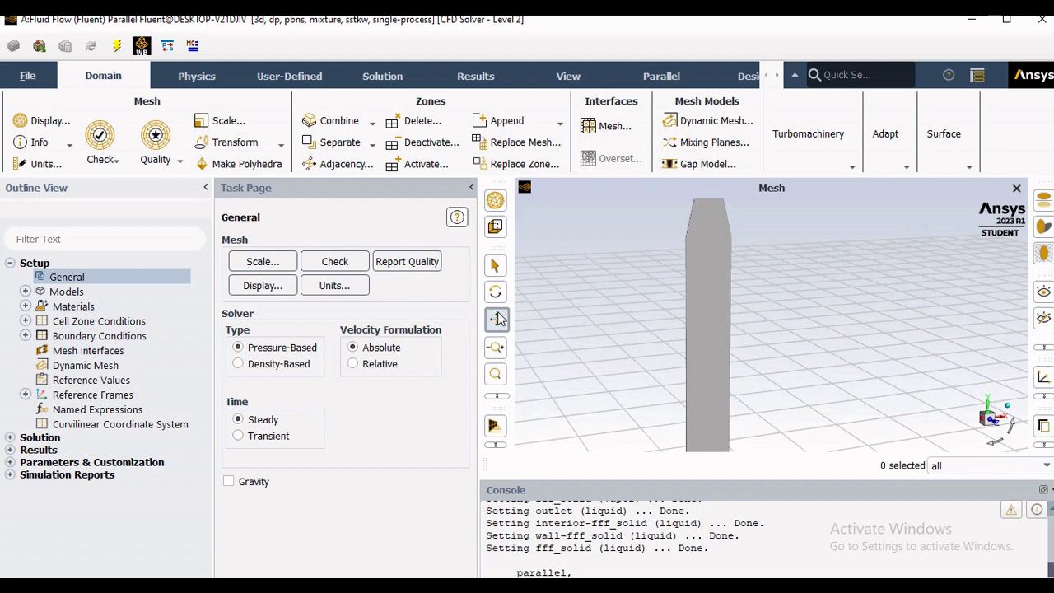
left_click_drag(718, 250, 678, 304)
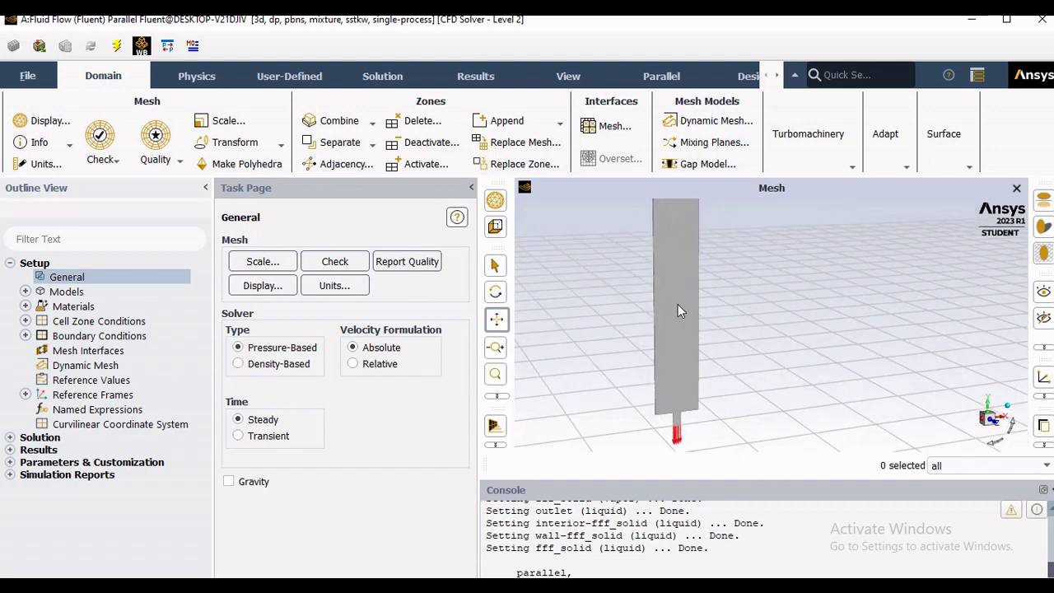
left_click(496, 372)
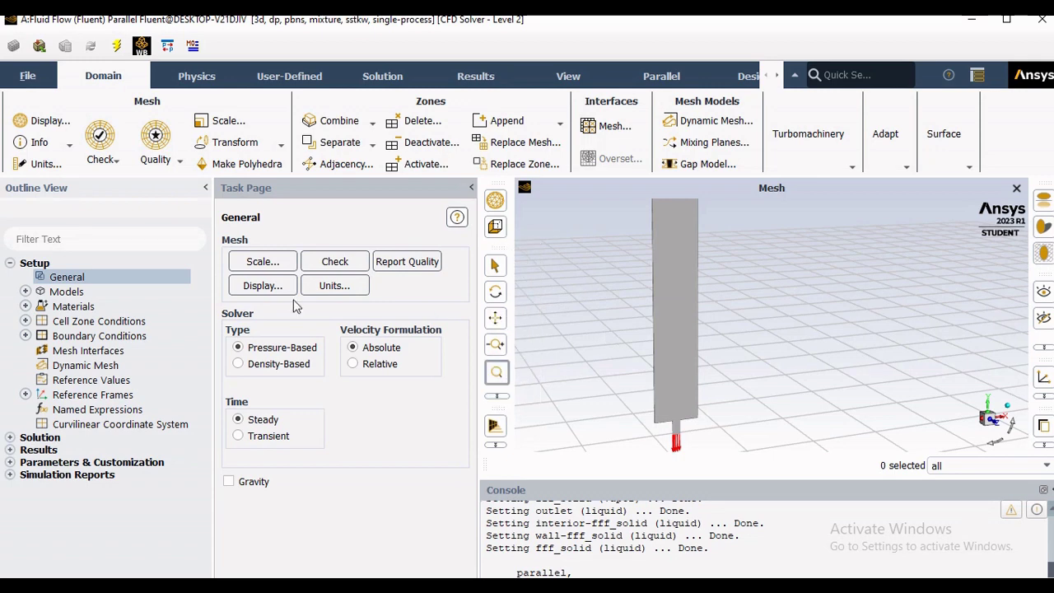
Redraw the mesh without the outlet, then with the inlet shown in blue.
left_click(261, 286)
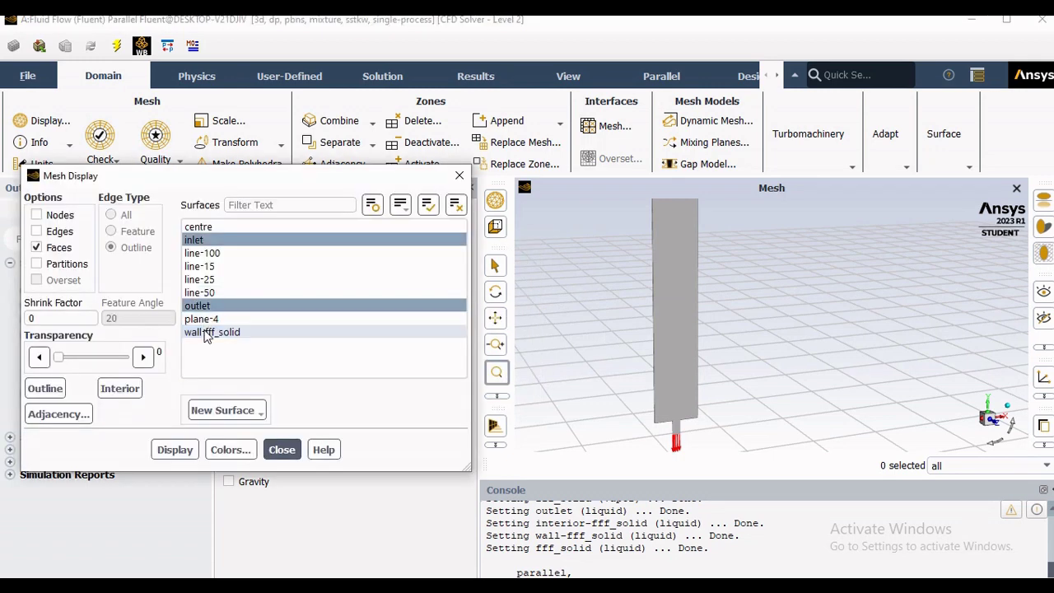
scroll(673, 333, "down", 1)
scroll(674, 339, "down", 1)
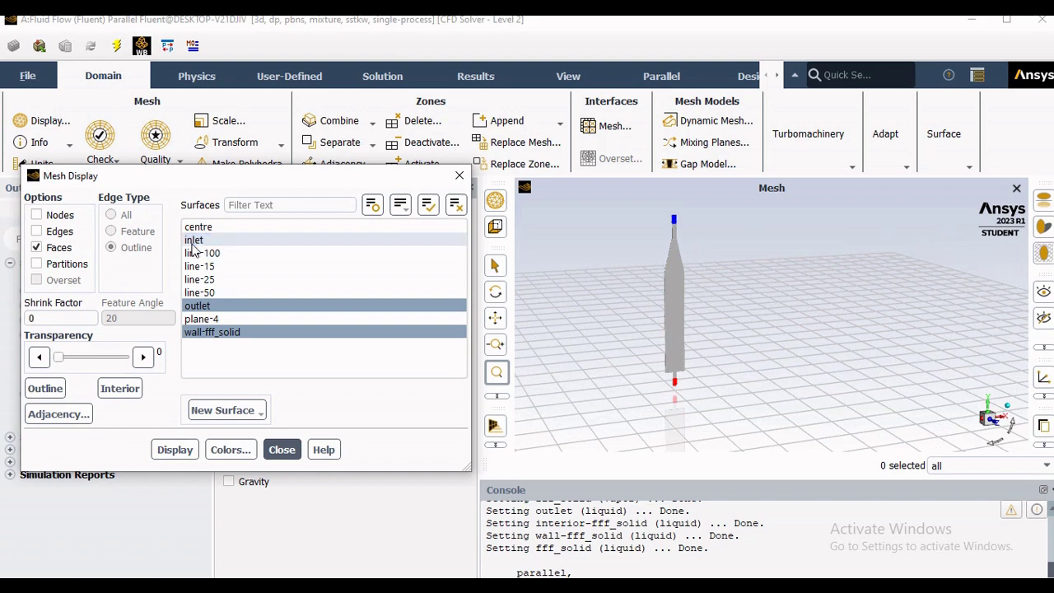
left_click(197, 306)
left_click(175, 450)
left_click(193, 240)
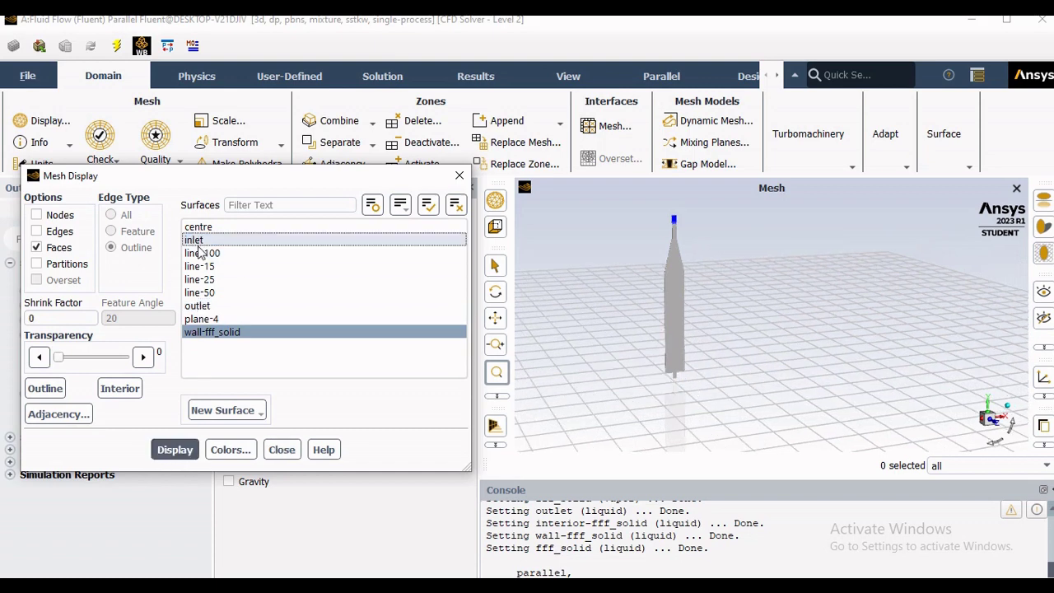
left_click(169, 450)
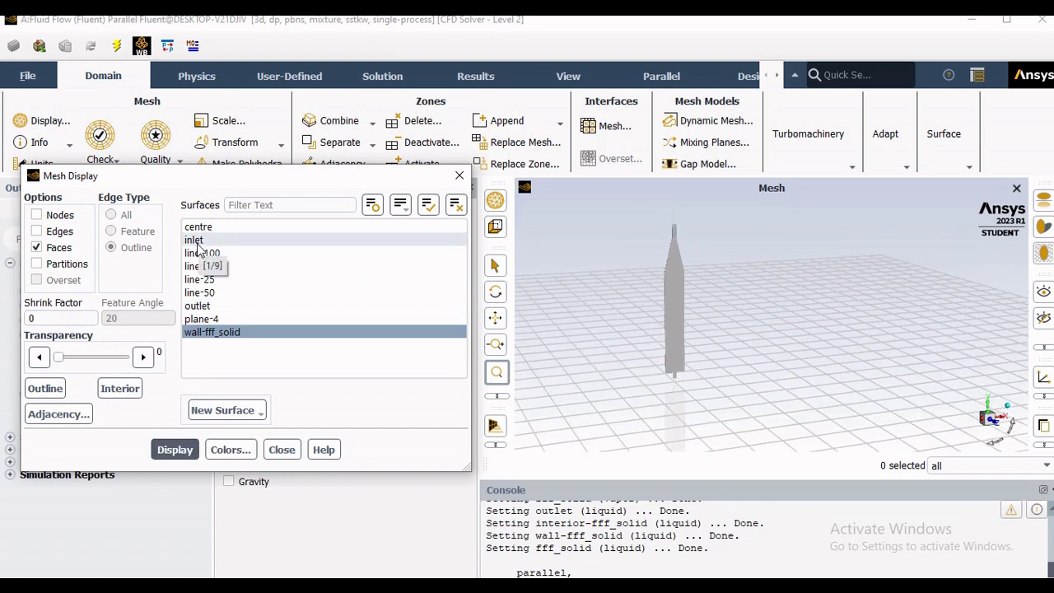
left_click(194, 239)
left_click(181, 450)
Add the red outlet and centre surface, redraw the full mesh, and close Mesh Display.
scroll(717, 267, "up", 3)
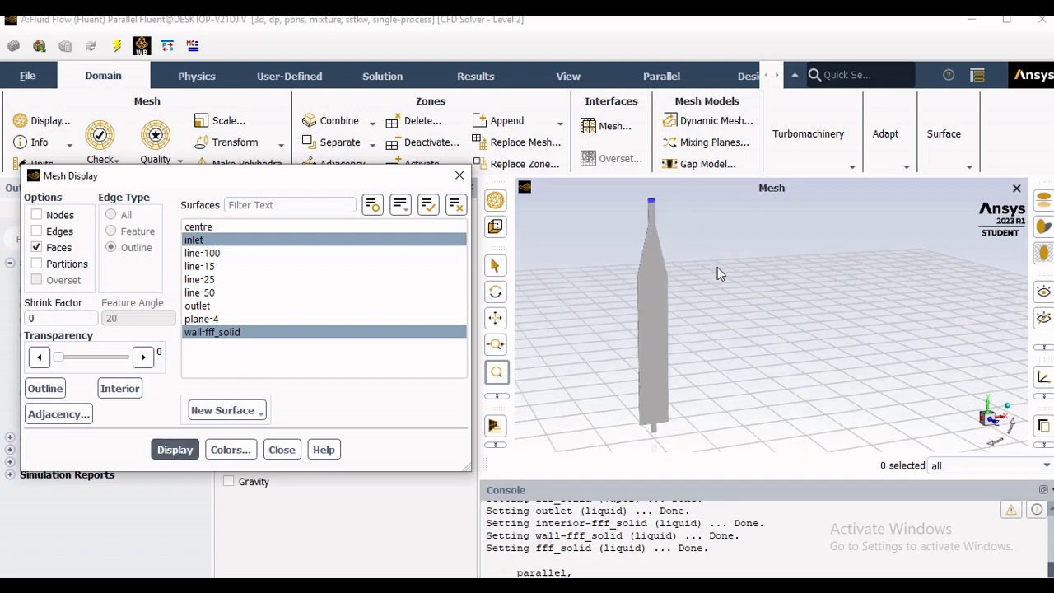
scroll(717, 267, "down", 2)
left_click(196, 333)
left_click(196, 333)
left_click(198, 305)
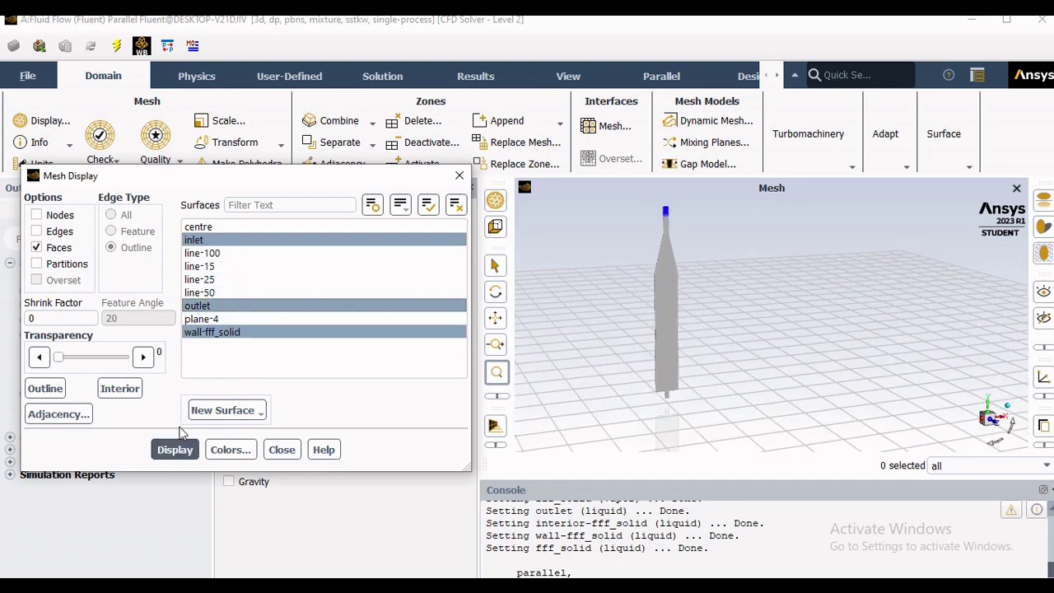
left_click(174, 450)
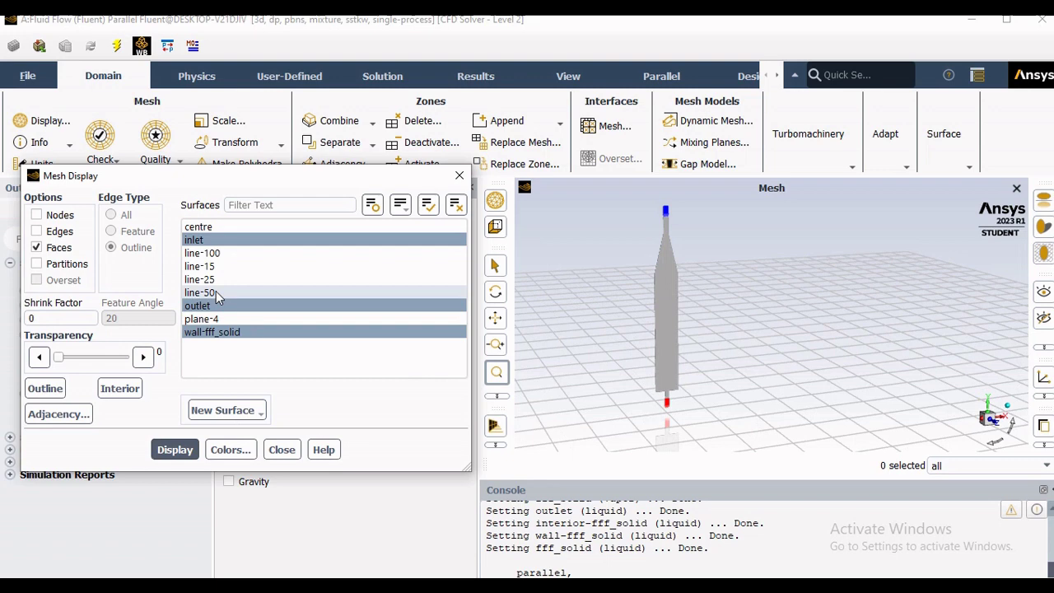
left_click(198, 227)
left_click(172, 450)
left_click_drag(645, 375, 657, 366)
left_click(96, 277)
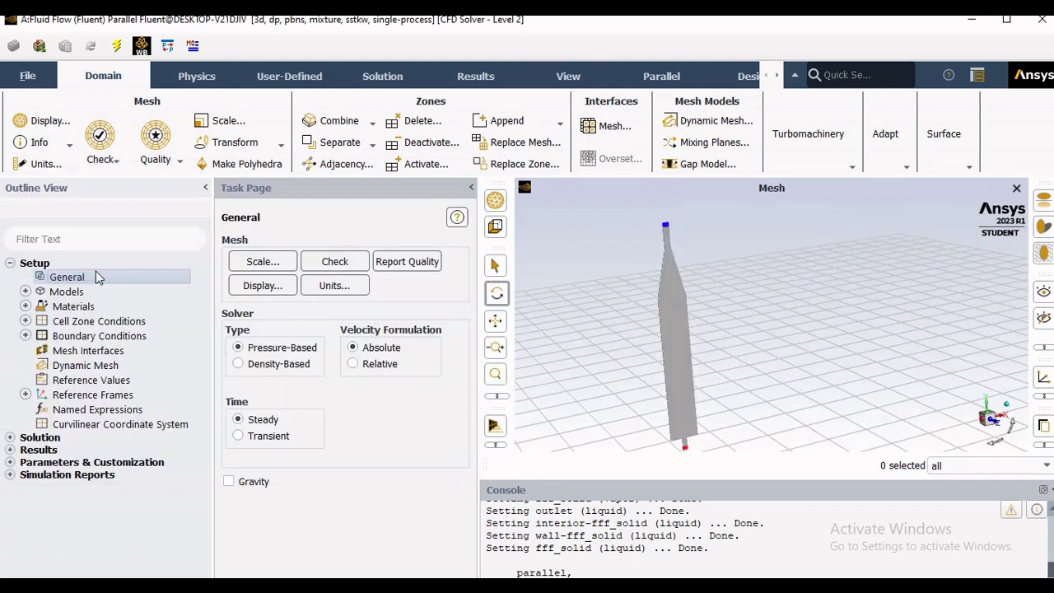
In Scale Mesh, keep mm as the view length unit and inspect the Xmax extent of 30.
left_click(263, 264)
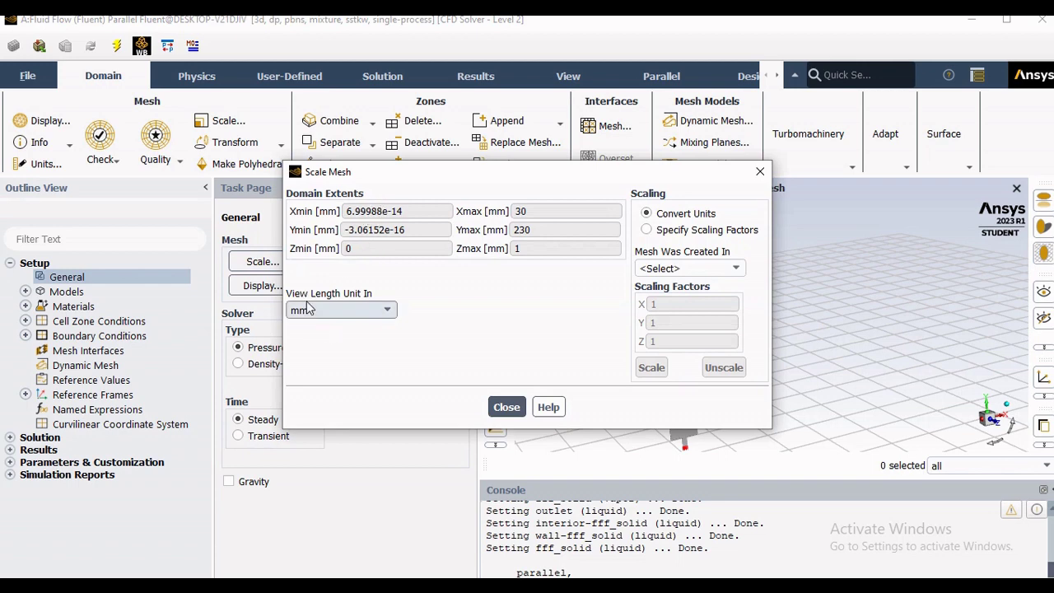
left_click(346, 311)
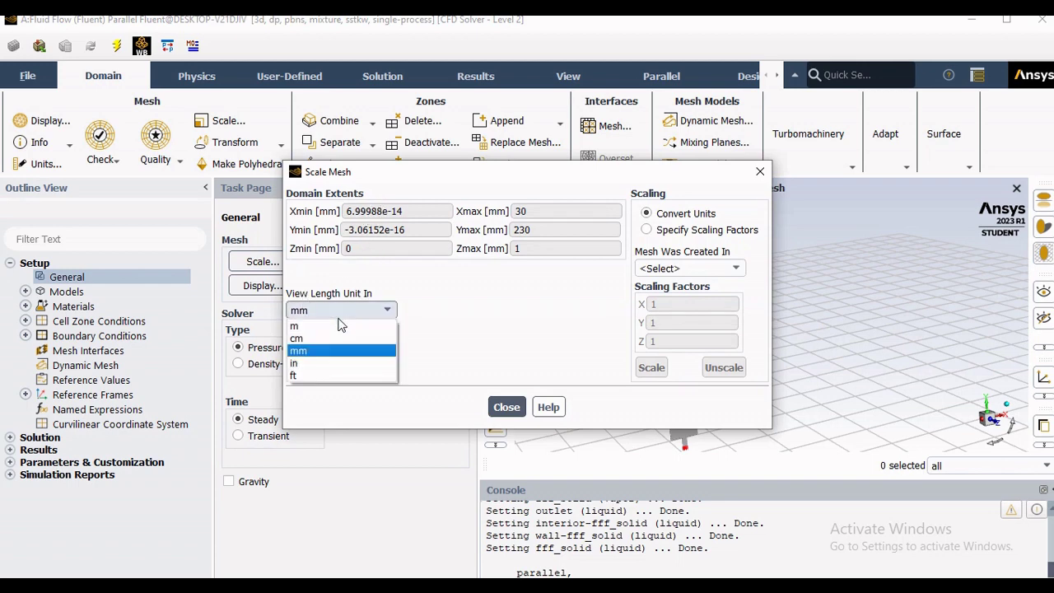
left_click(332, 351)
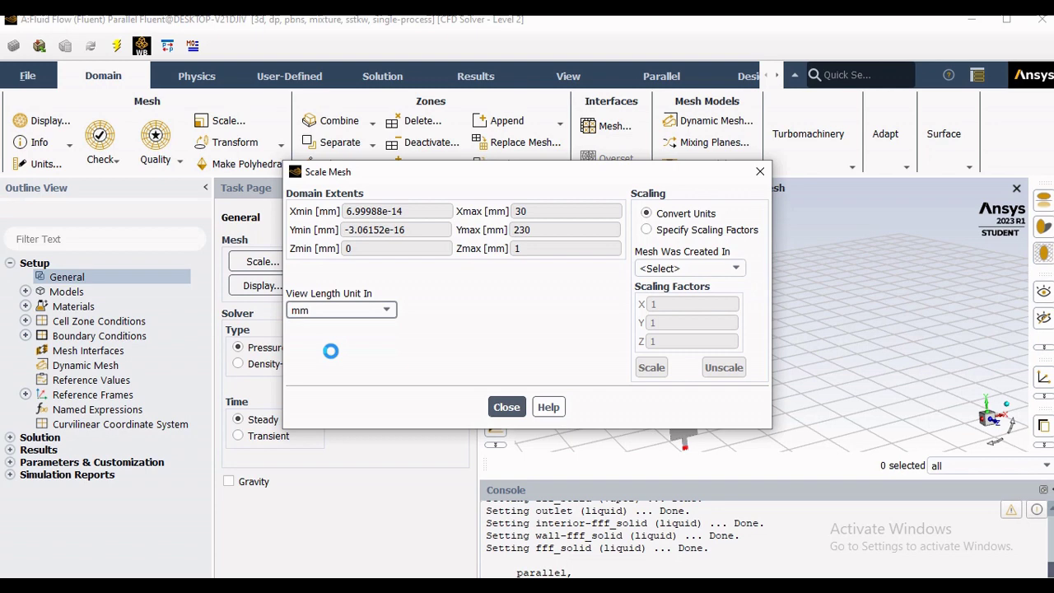
double_click(519, 213)
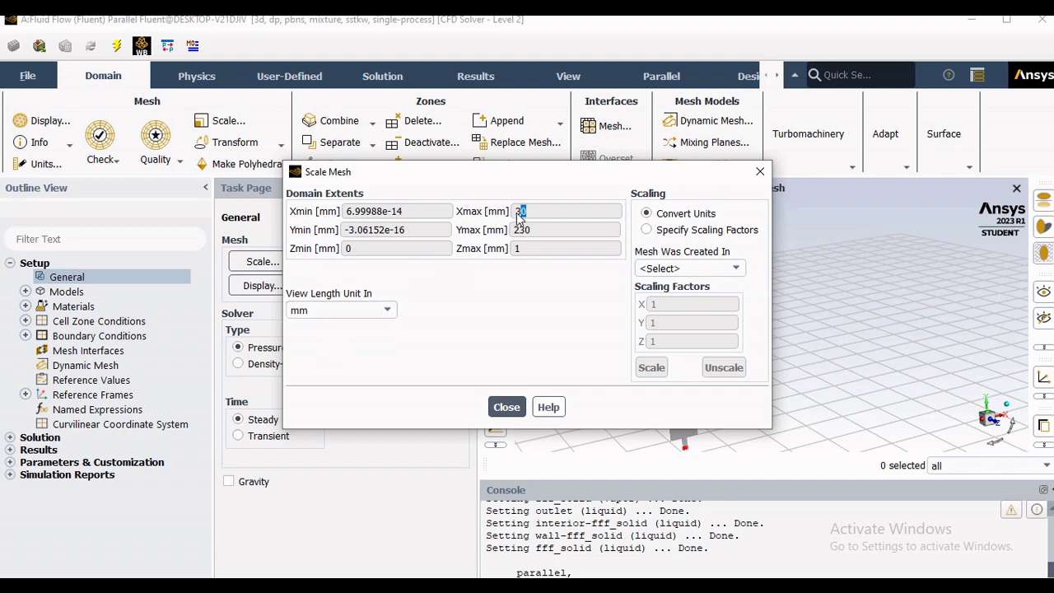
left_click_drag(519, 214, 507, 251)
Set Mesh Was Created In to m, apply the scaling and close the dialog.
left_click(697, 269)
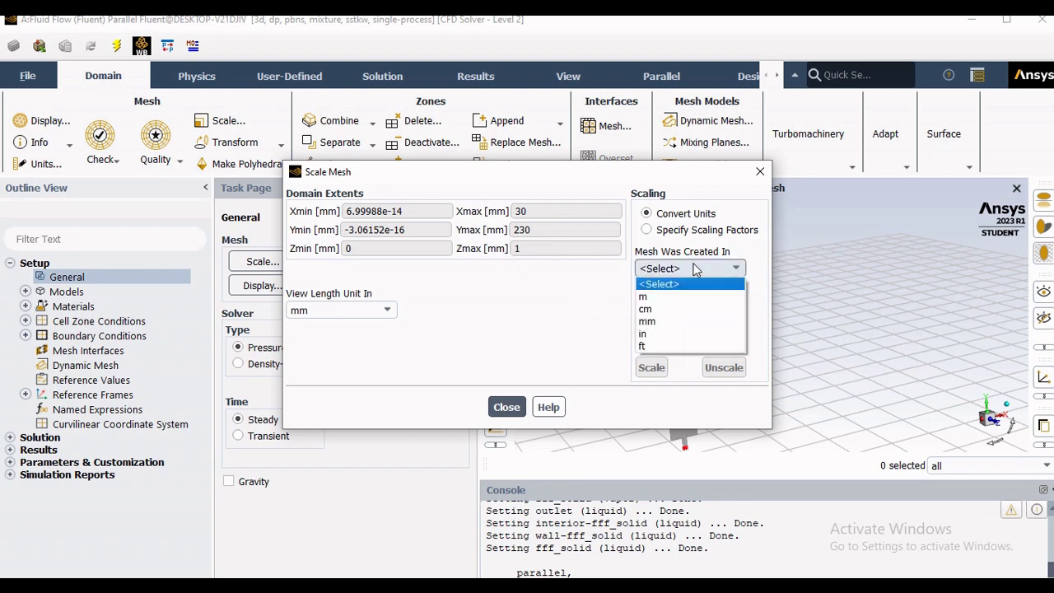
left_click(696, 269)
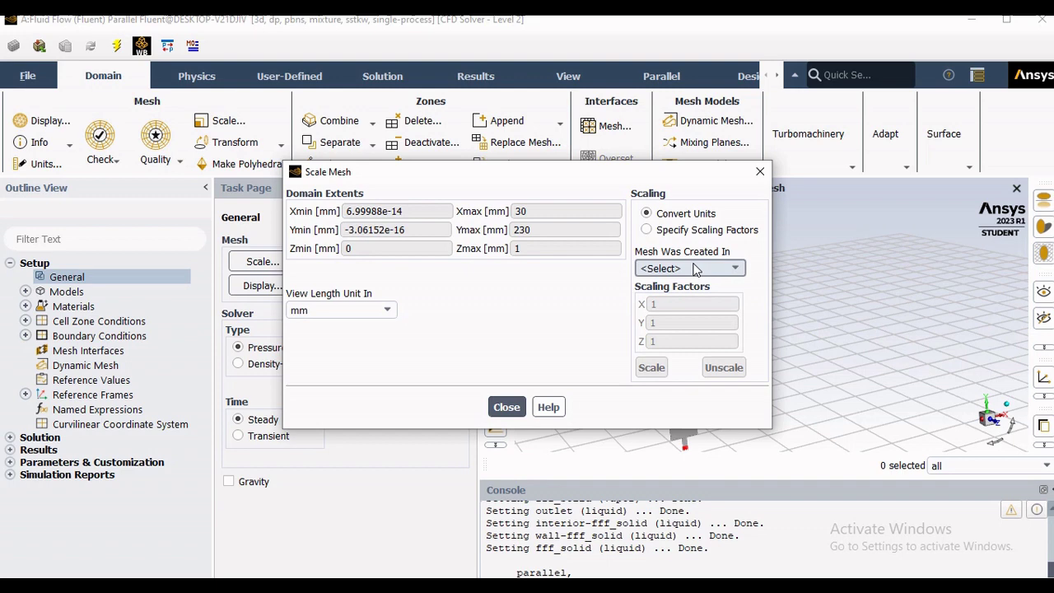
left_click(696, 270)
left_click(697, 322)
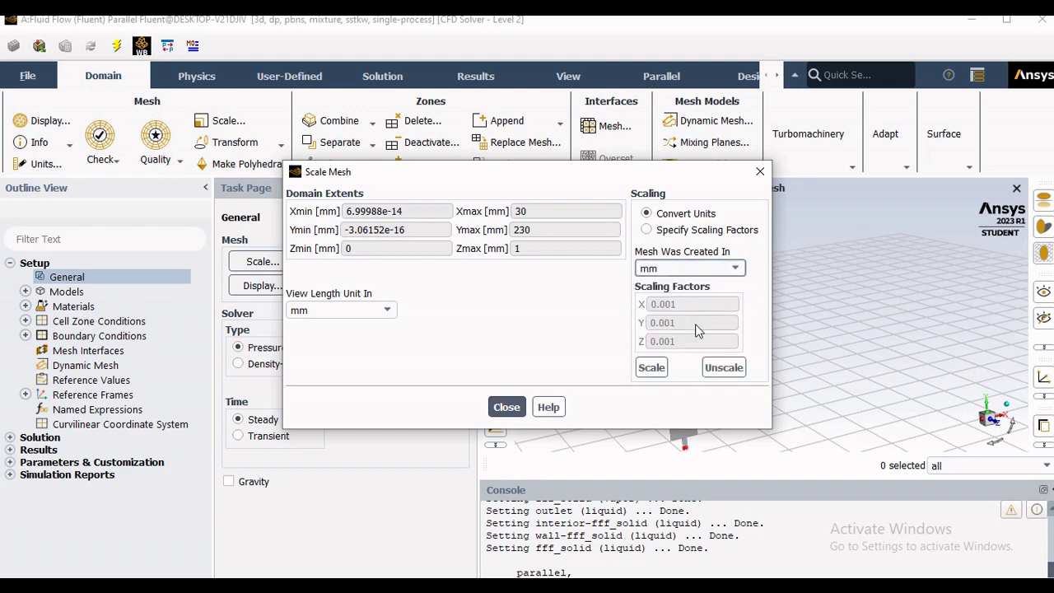
left_click(671, 266)
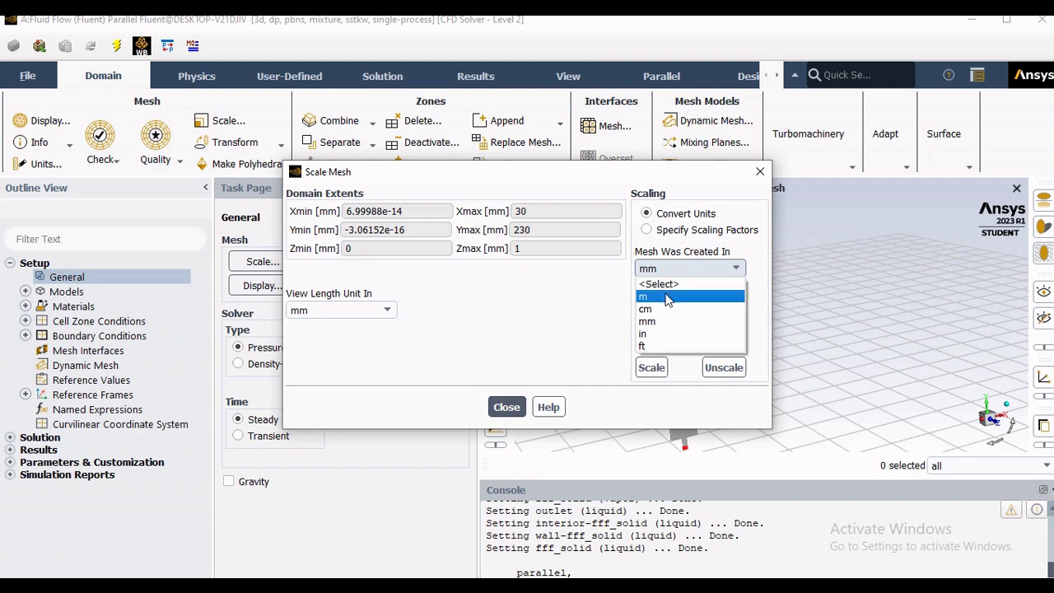
left_click(669, 297)
left_click(658, 366)
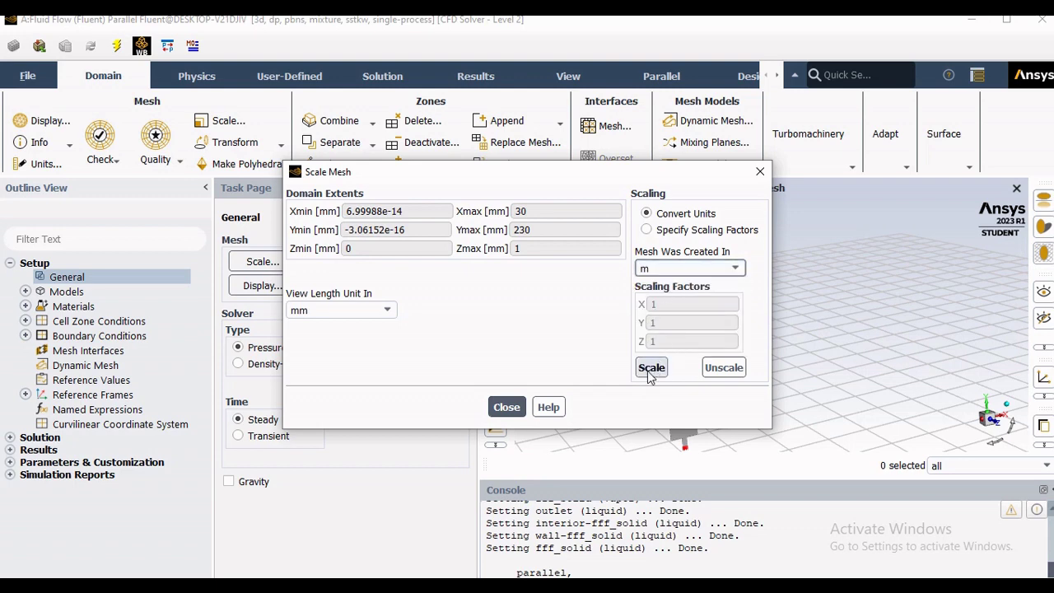
left_click(507, 407)
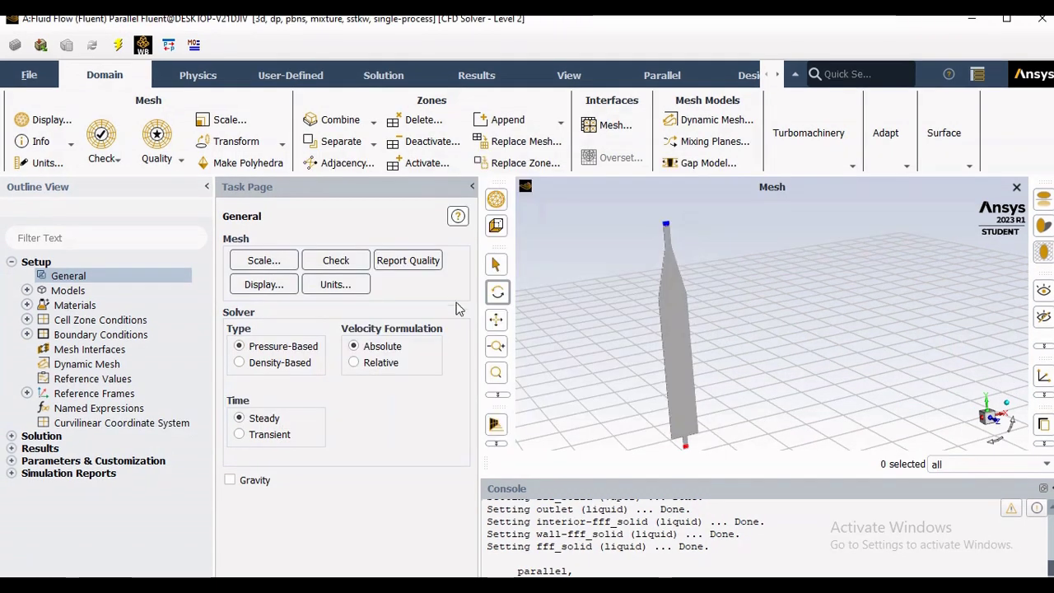
Enlarge the console and run a mesh check, reviewing its completion message.
left_click_drag(645, 478, 647, 426)
left_click(350, 260)
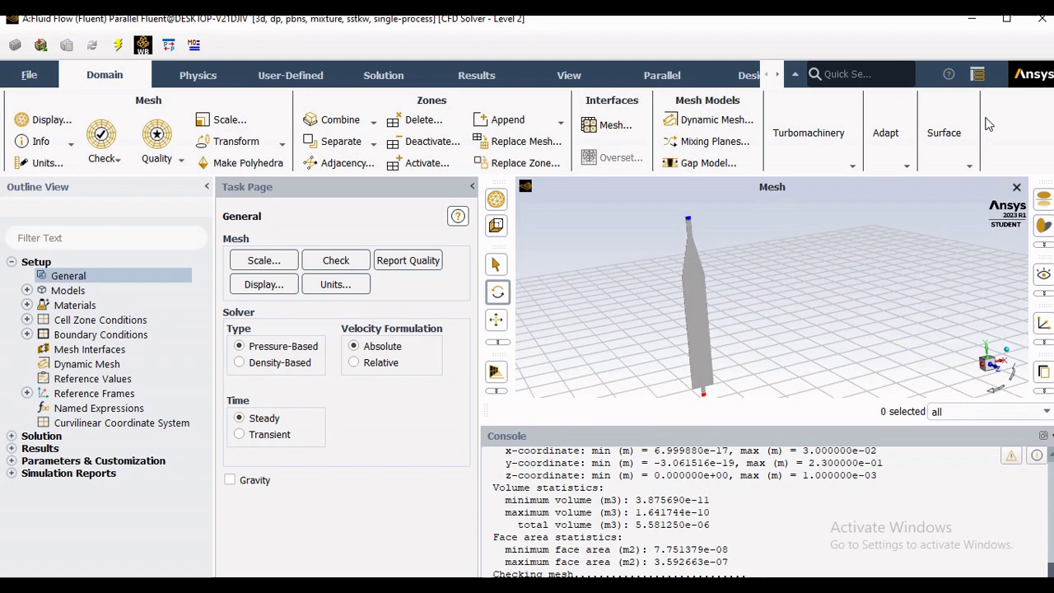
left_click_drag(493, 551, 755, 558)
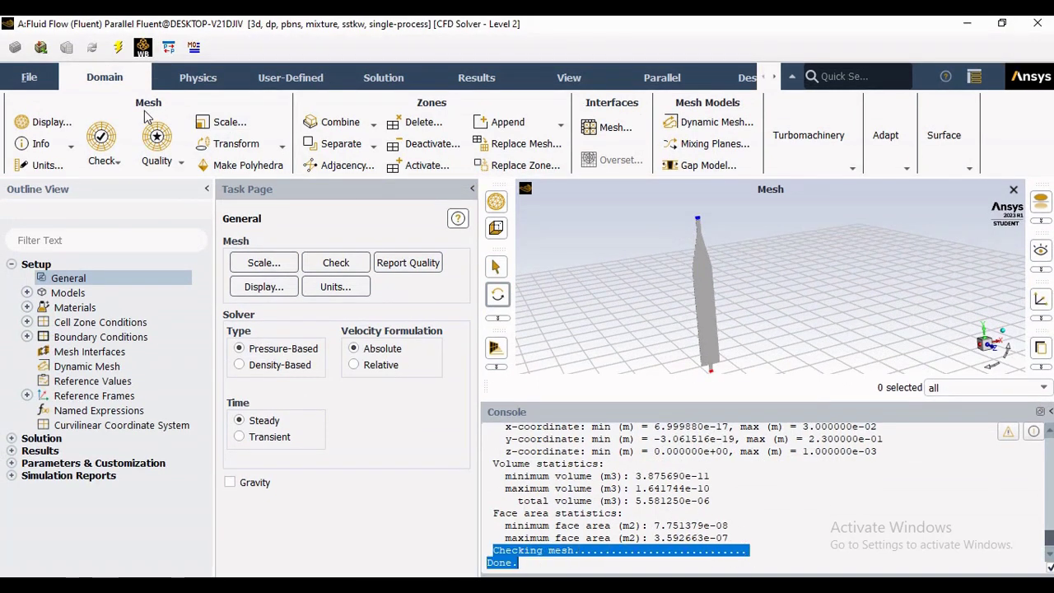
Evaluate mesh quality, noting minimum orthogonal quality 6.54375e-01 and the maximum aspect ratio.
left_click(104, 159)
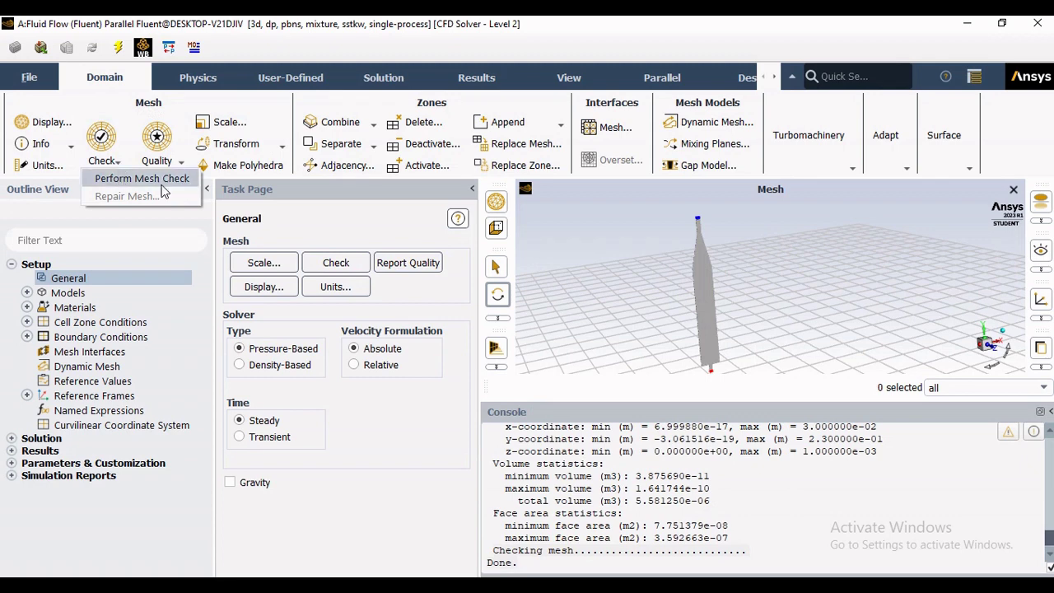
left_click(157, 139)
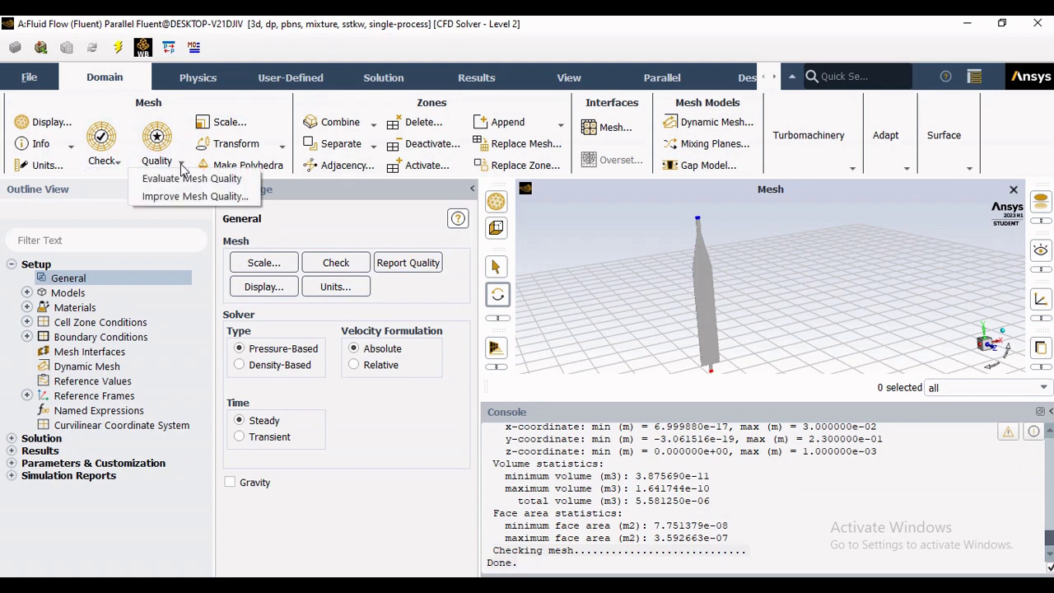
left_click(183, 179)
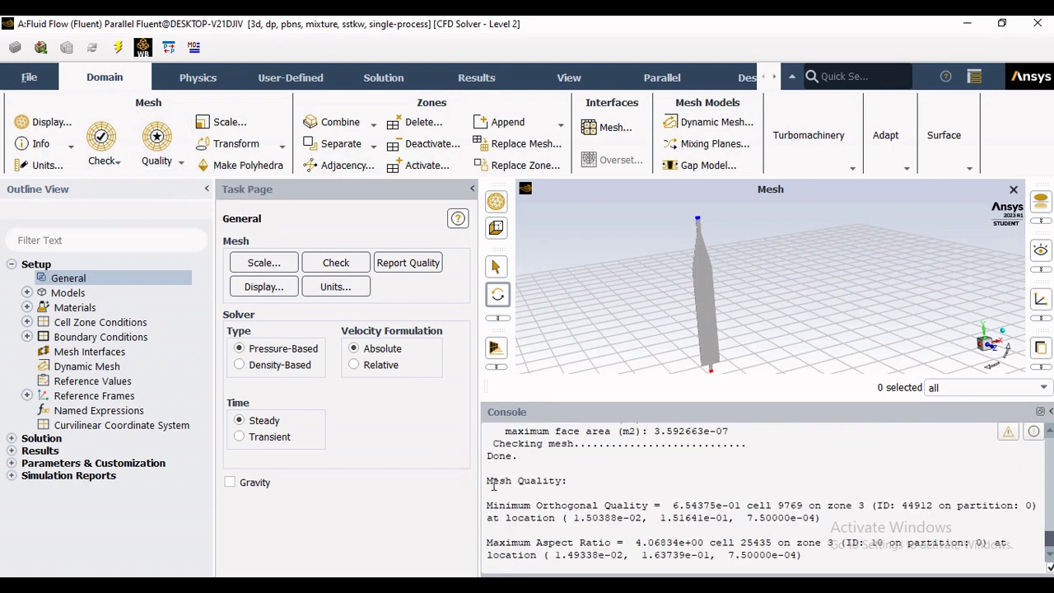
left_click_drag(488, 480, 566, 491)
left_click_drag(488, 506, 741, 511)
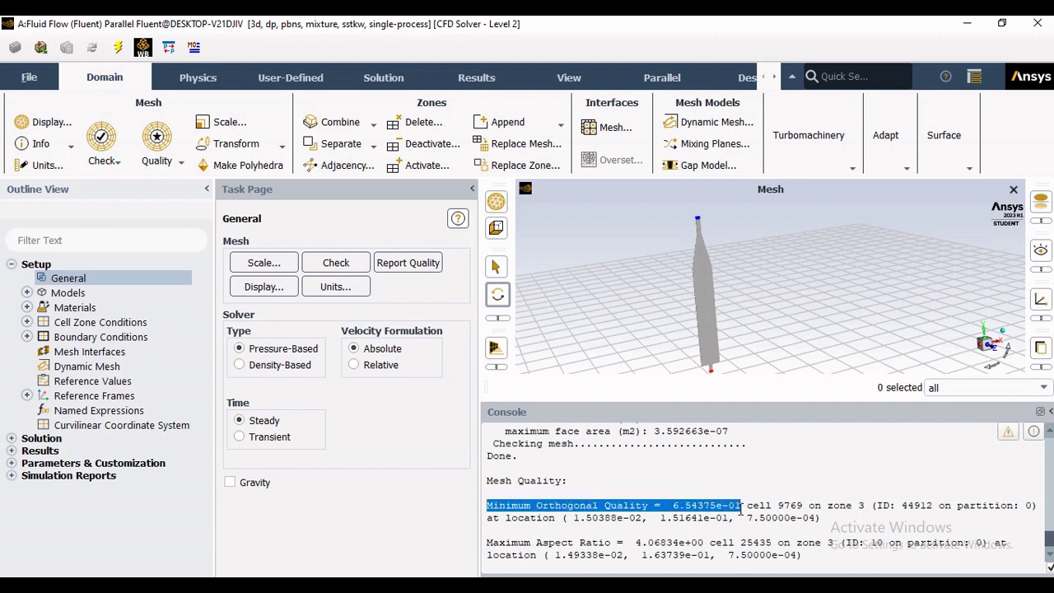
left_click_drag(488, 540, 706, 545)
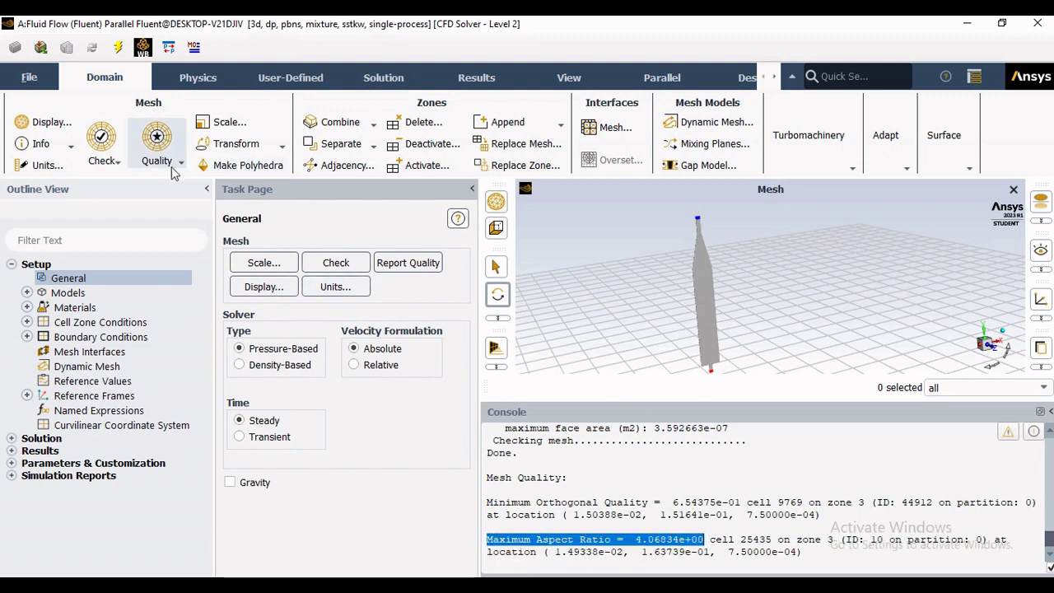
Print the mesh size: 44932 cells, 158242 faces and 68871 nodes.
left_click(42, 145)
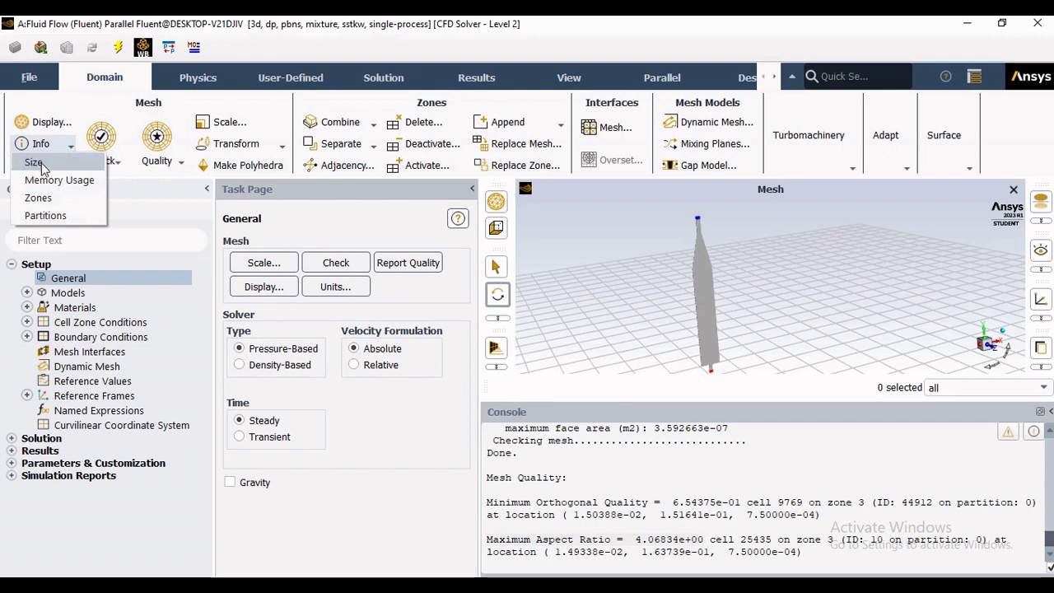
left_click(34, 162)
left_click_drag(537, 531, 580, 531)
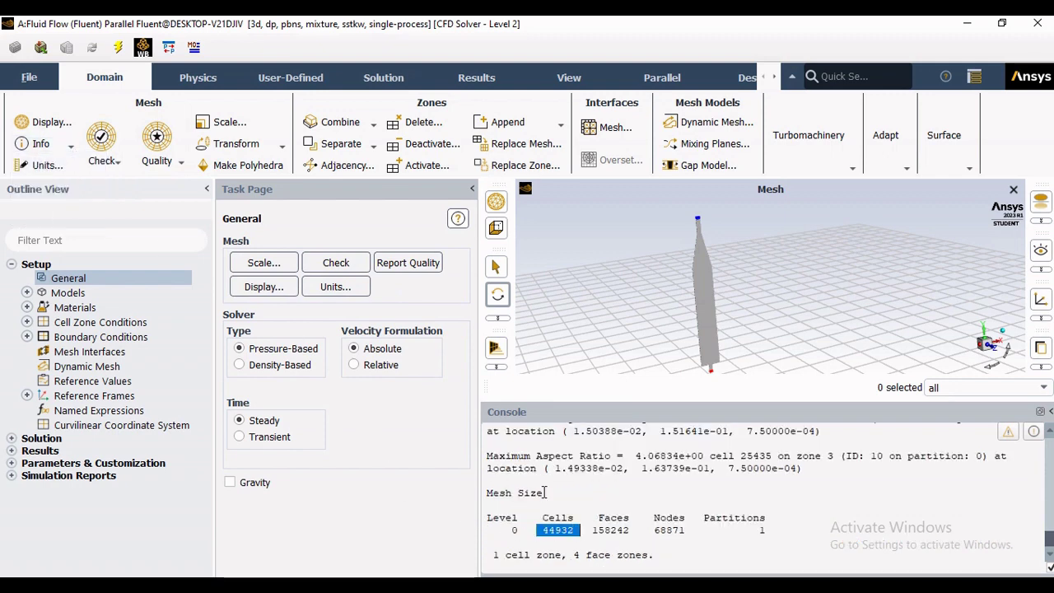
left_click_drag(544, 493, 486, 490)
left_click_drag(544, 531, 784, 534)
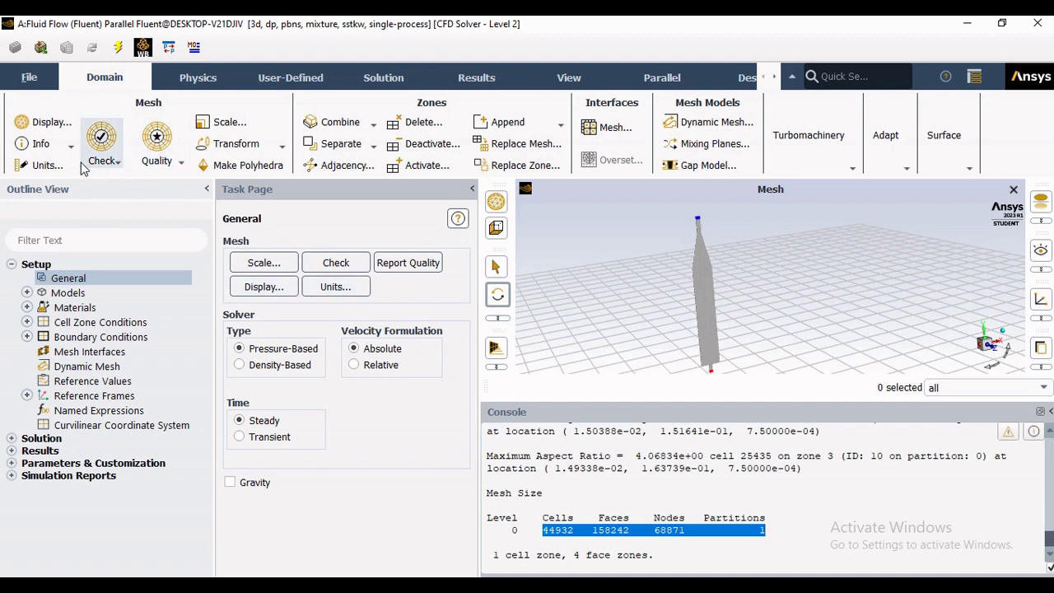
Review area and density (kg/m^3) units, set viscosity to kg/(m s), and close Set Units.
left_click(334, 288)
left_click_drag(298, 346, 145, 174)
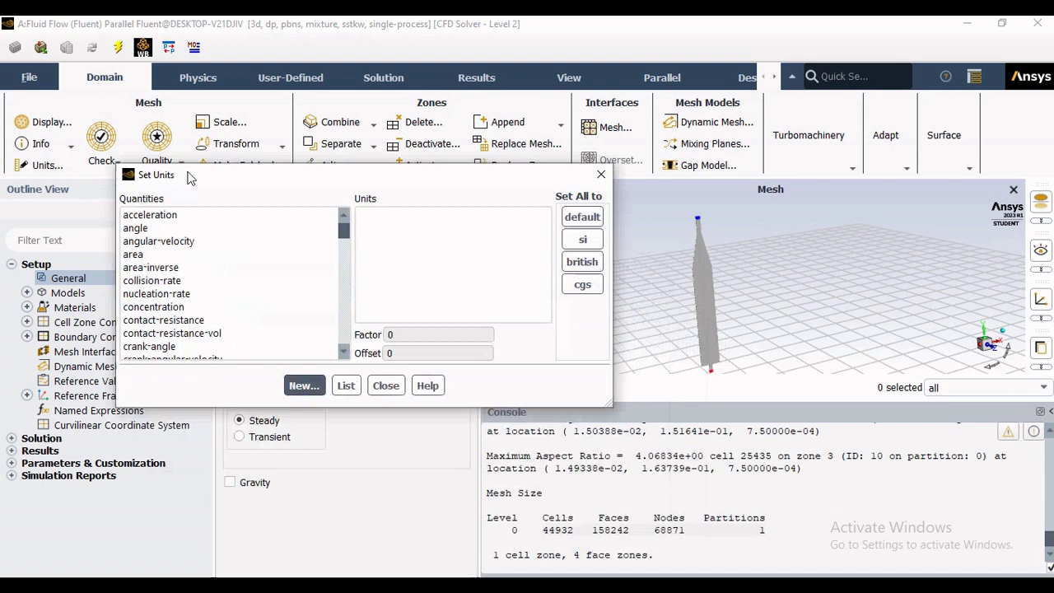
left_click(128, 242)
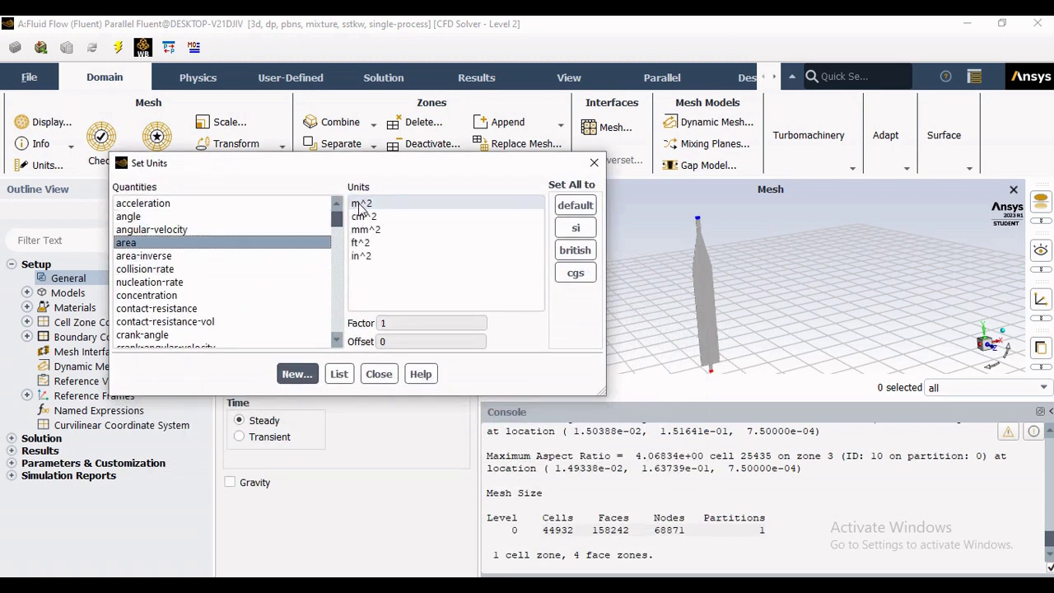
left_click(336, 235)
left_click(148, 242)
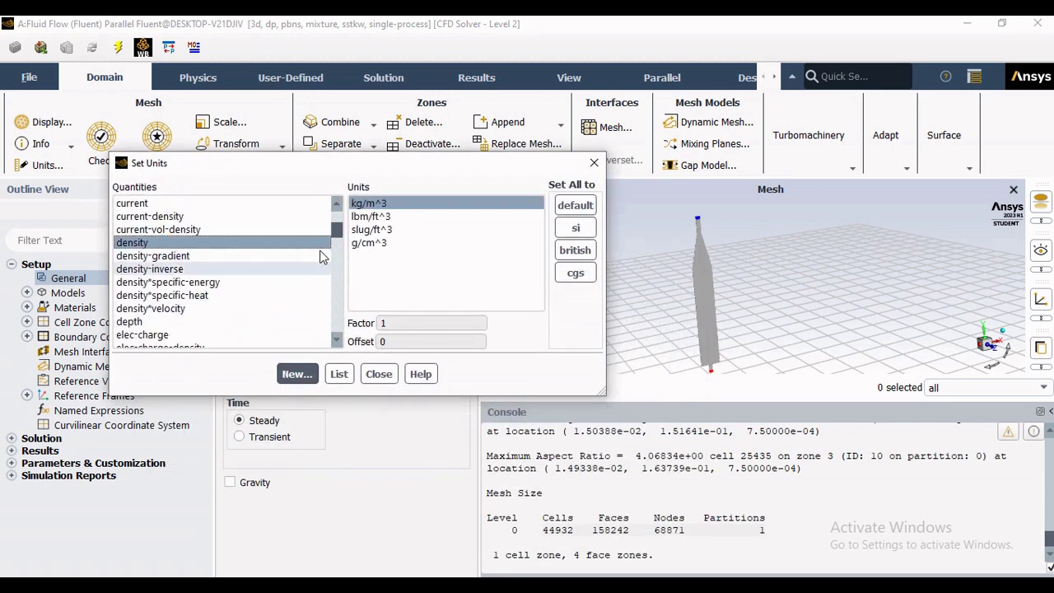
left_click_drag(336, 240, 345, 333)
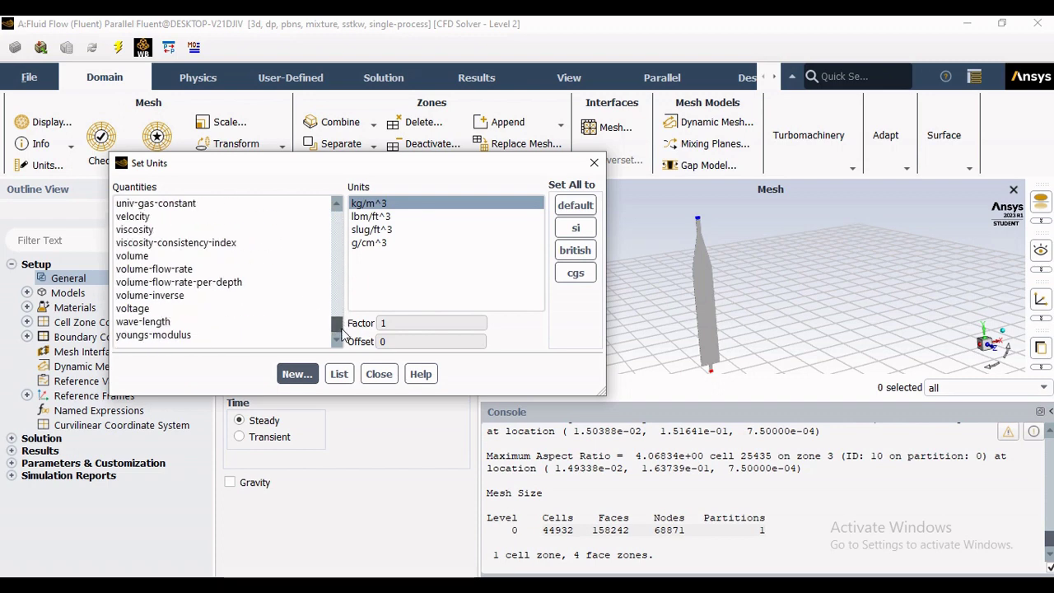
left_click(140, 229)
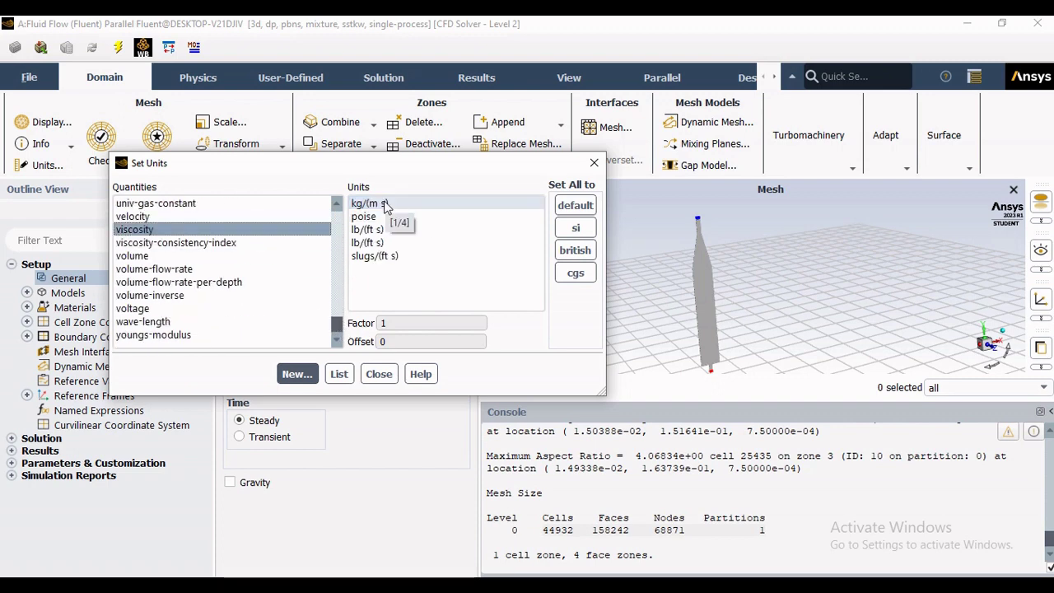
left_click(385, 204)
left_click_drag(337, 326, 337, 313)
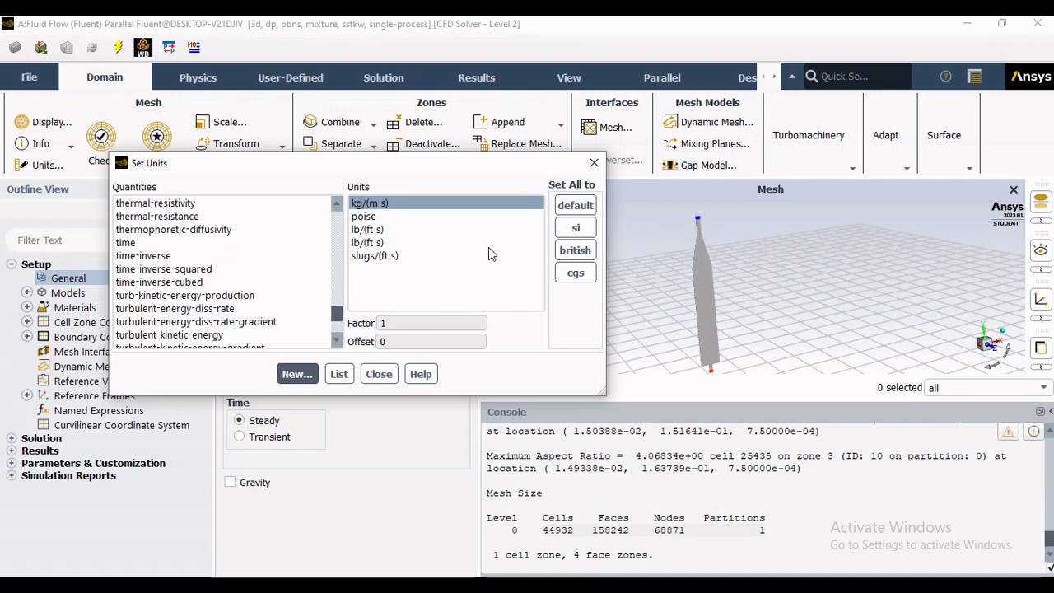
left_click(381, 376)
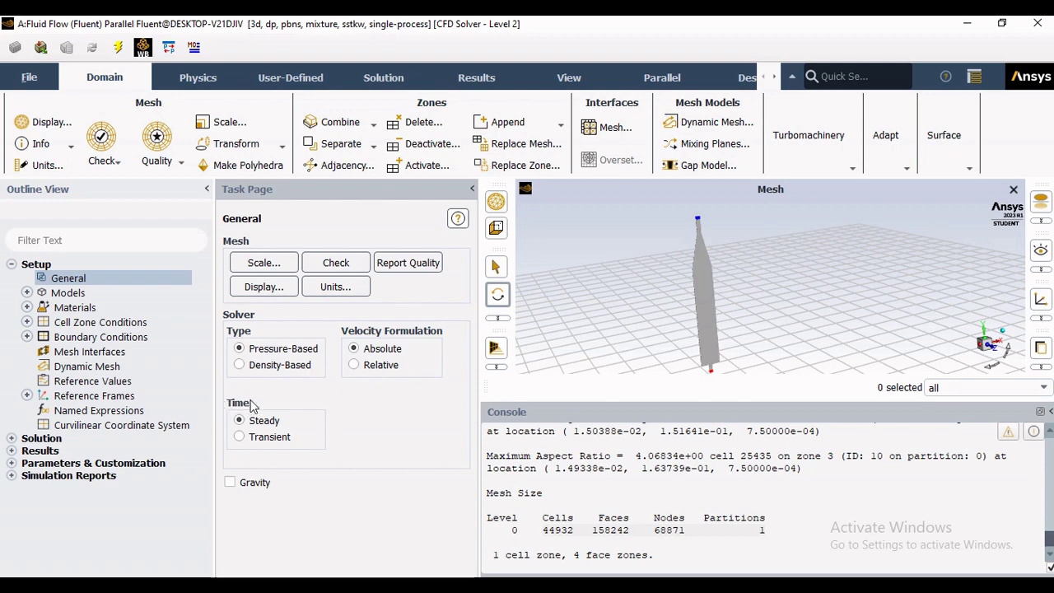
Keep Time as Steady and enable gravity with Y acceleration -9.81 m/s².
left_click(269, 440)
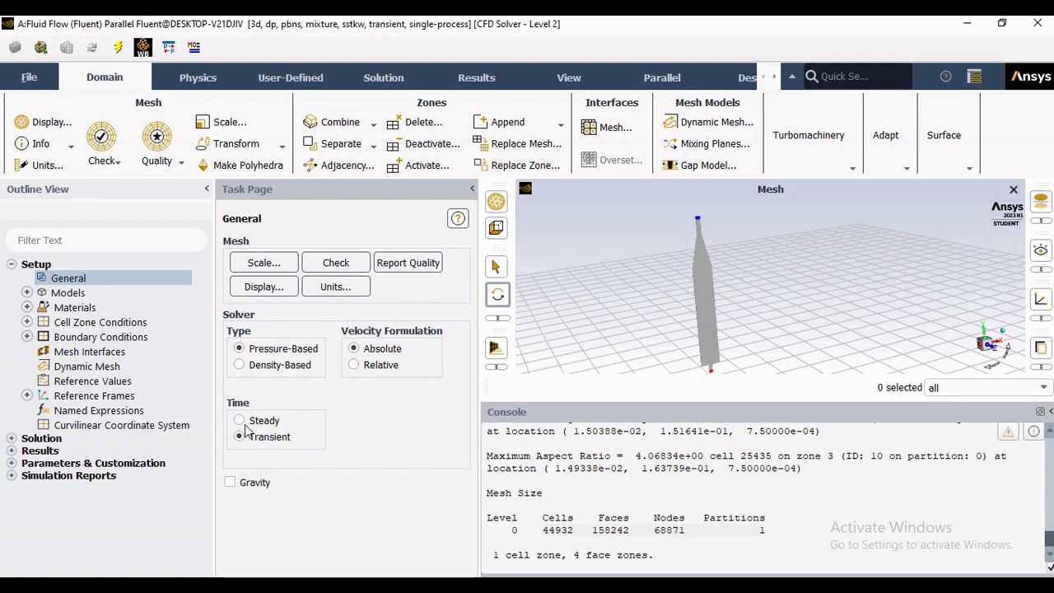
left_click(241, 420)
left_click(272, 425)
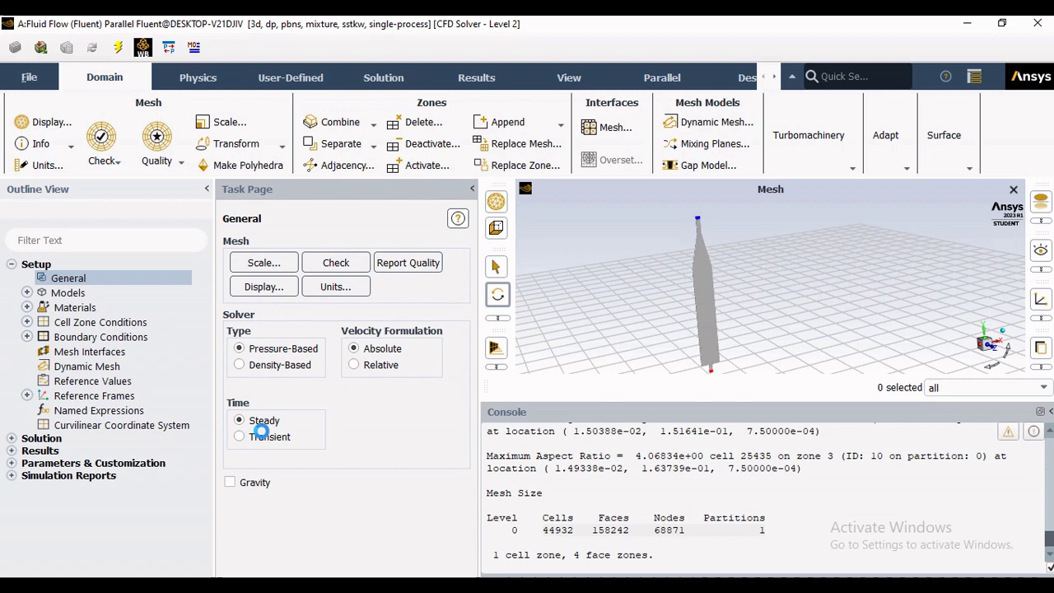
left_click(230, 483)
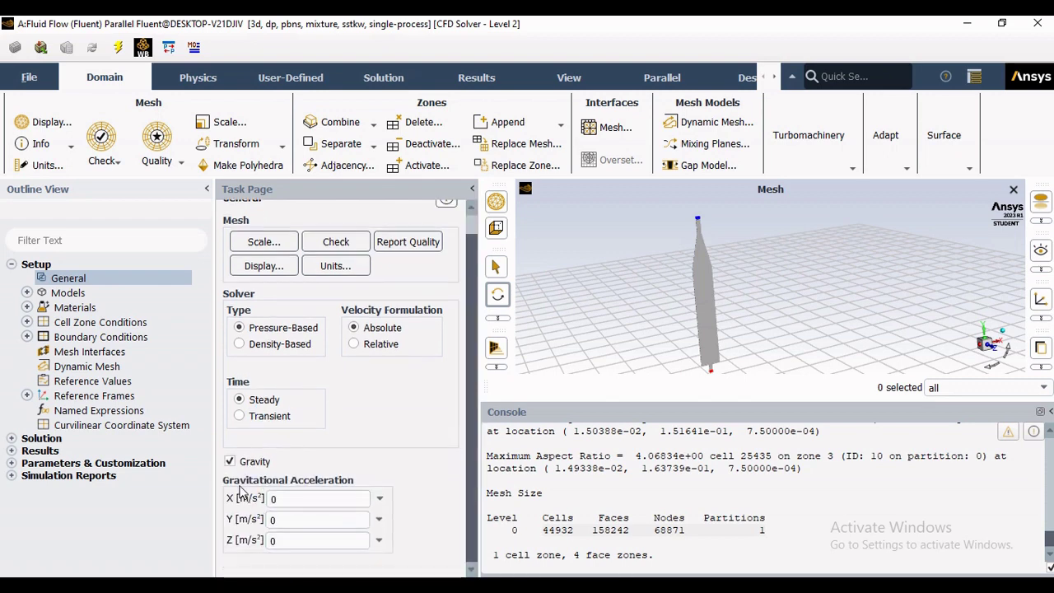
left_click(242, 523)
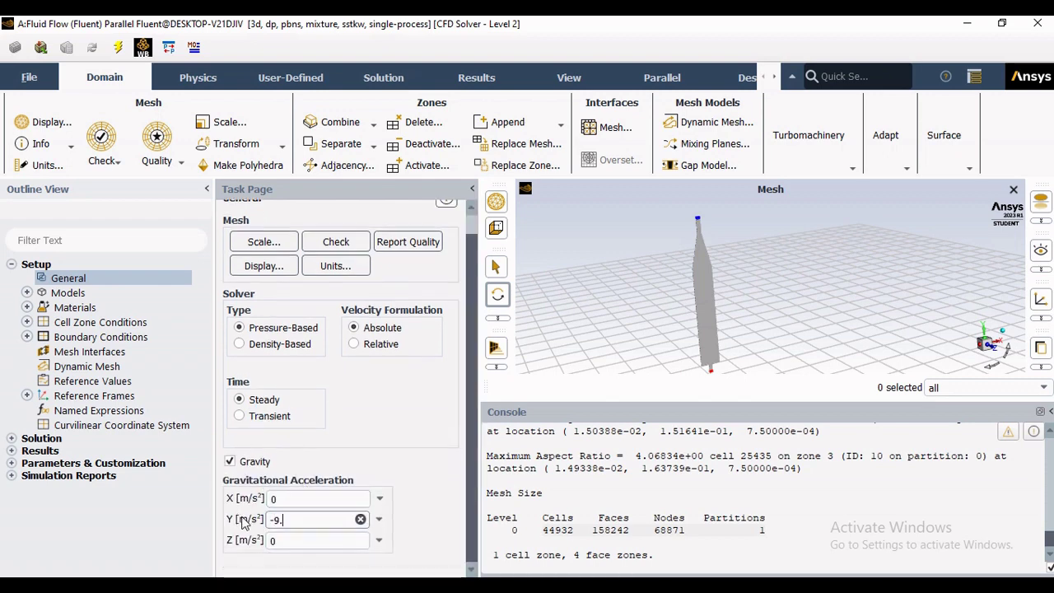
key("Return")
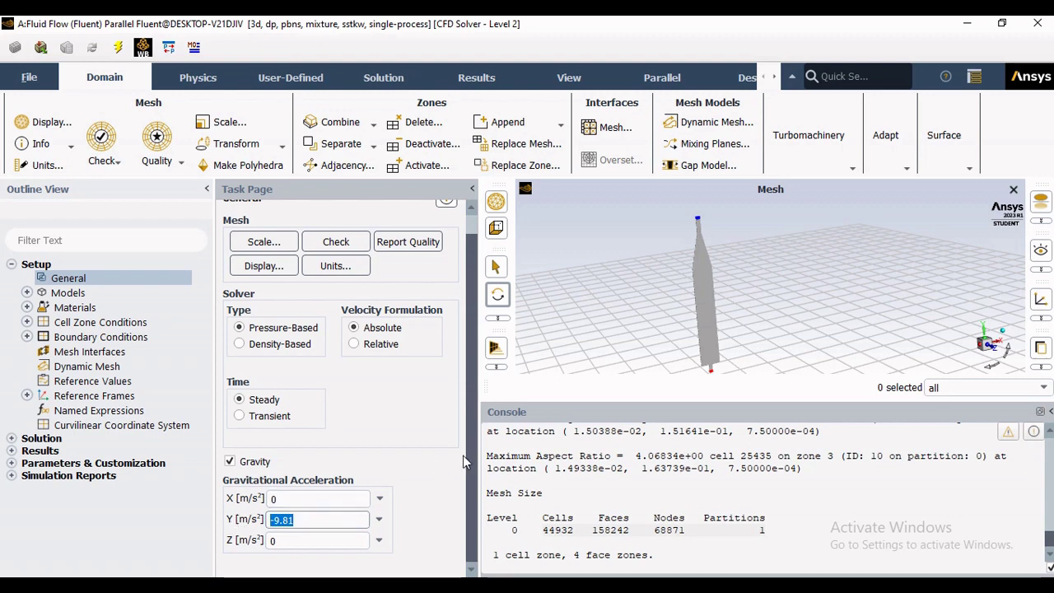
left_click(267, 504)
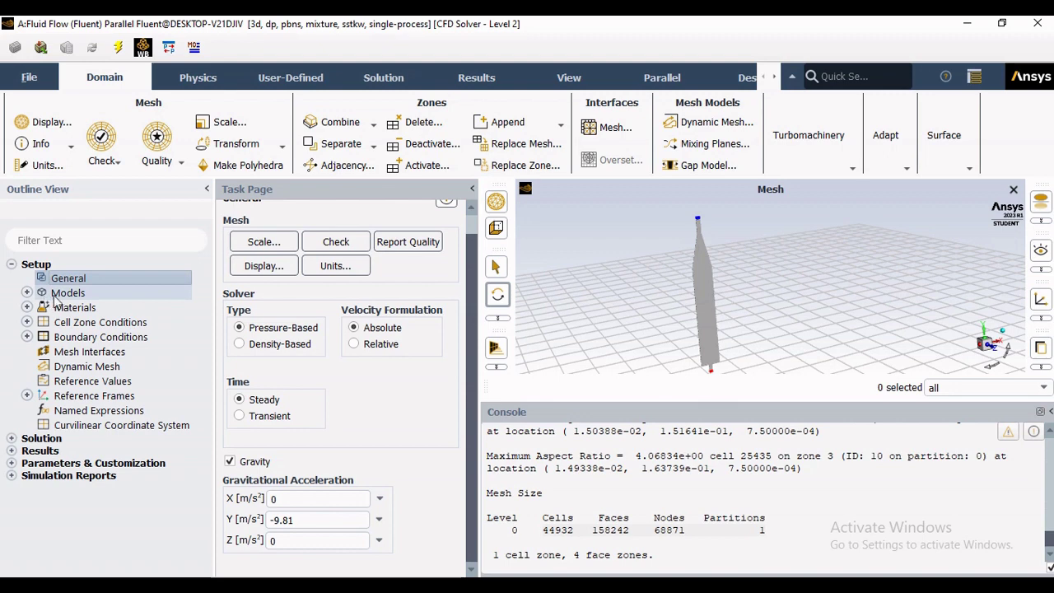
Open the Models page and choose Multiphase - Mixture from the Physics ribbon tab.
double_click(57, 296)
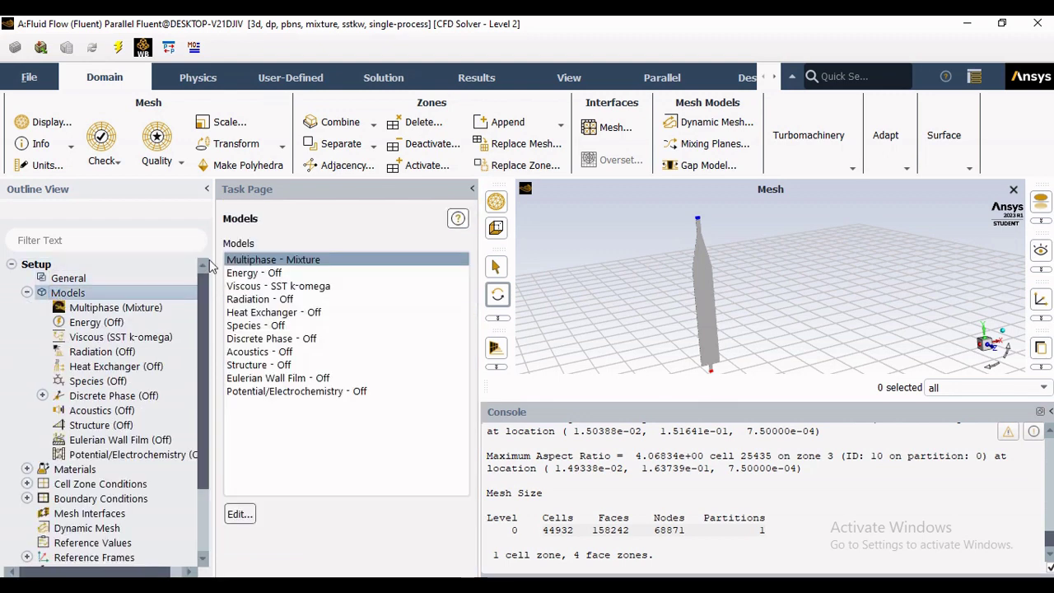
left_click(198, 79)
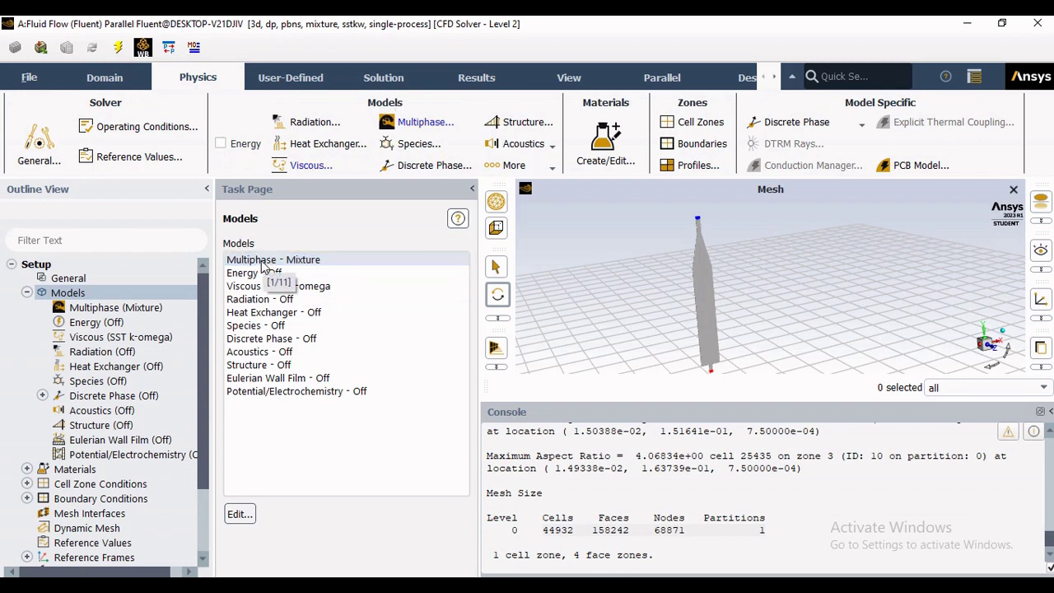
left_click(260, 260)
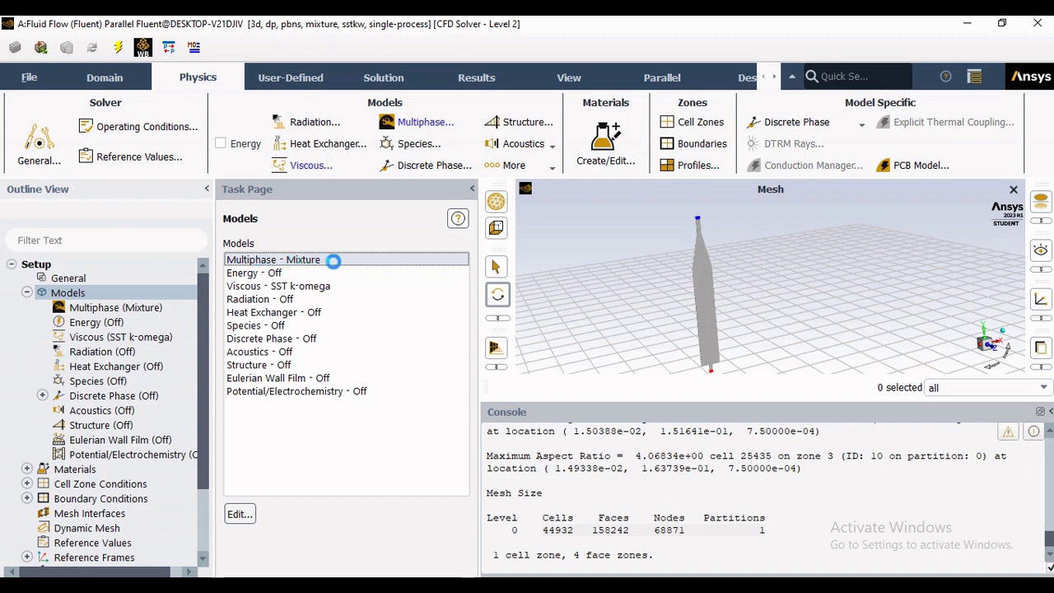
In the Multiphase Model settings, compare Off, VOF, Wet Steam and Eulerian, then keep Mixture.
double_click(333, 260)
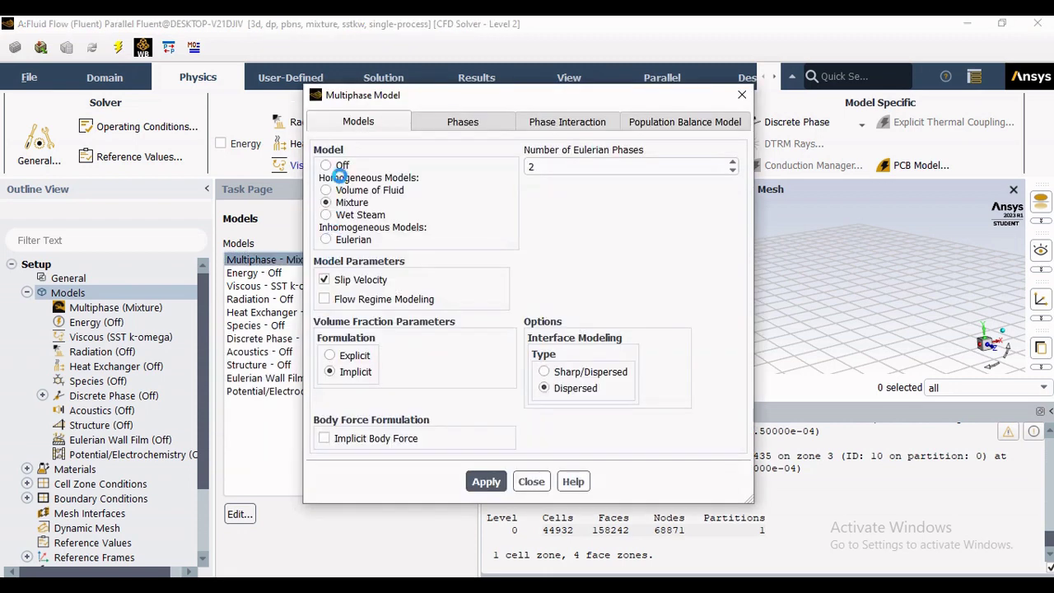
left_click(326, 168)
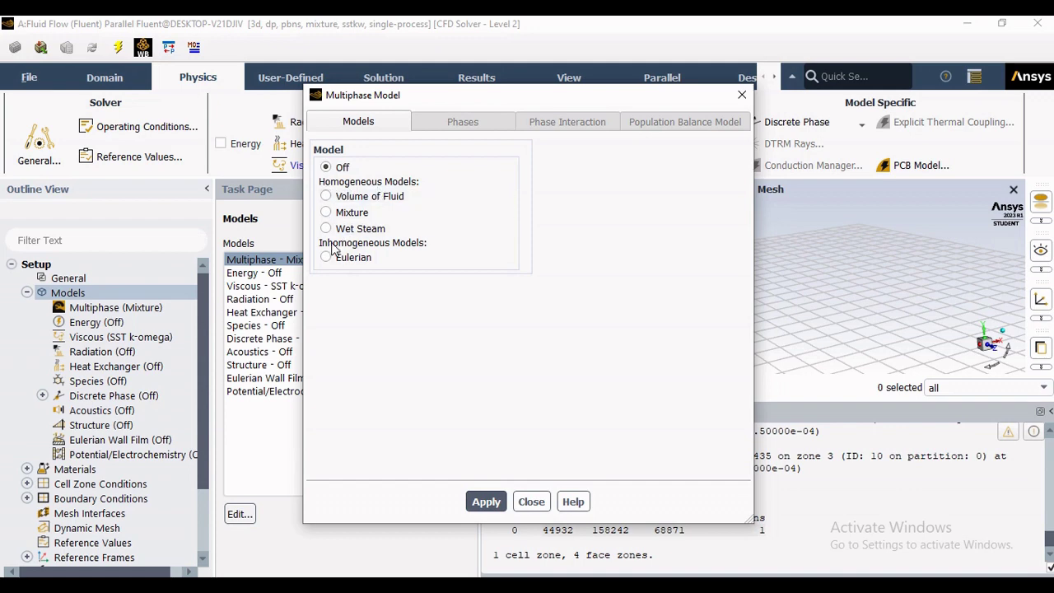
left_click(352, 198)
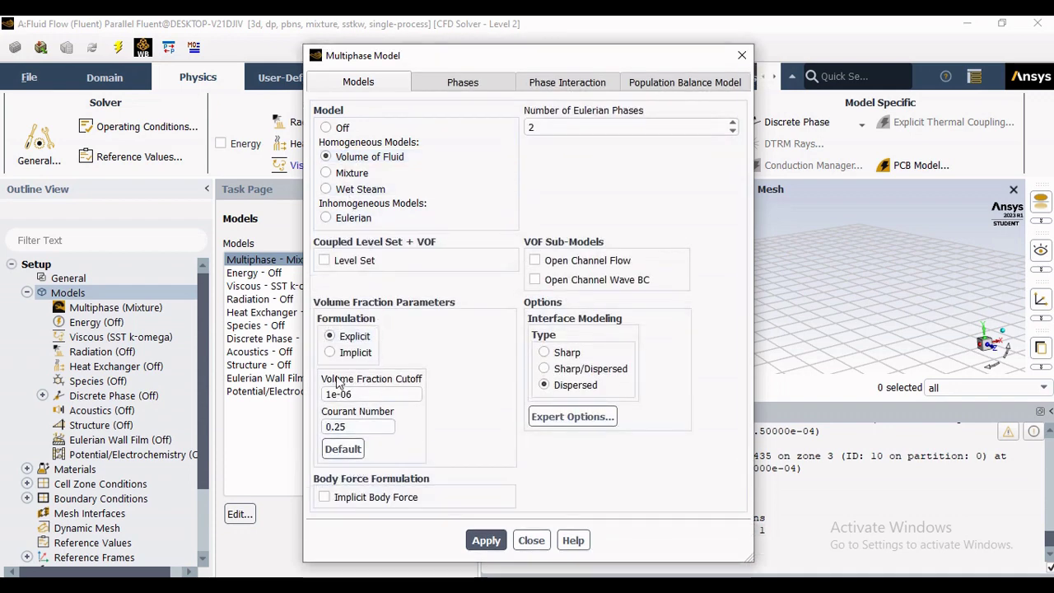
left_click(352, 173)
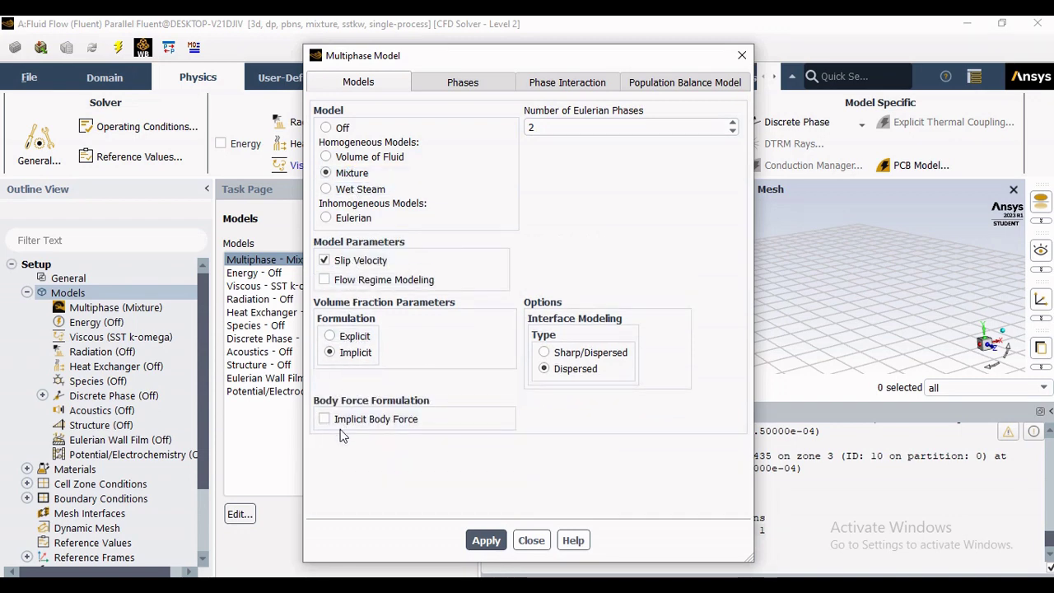
left_click(351, 191)
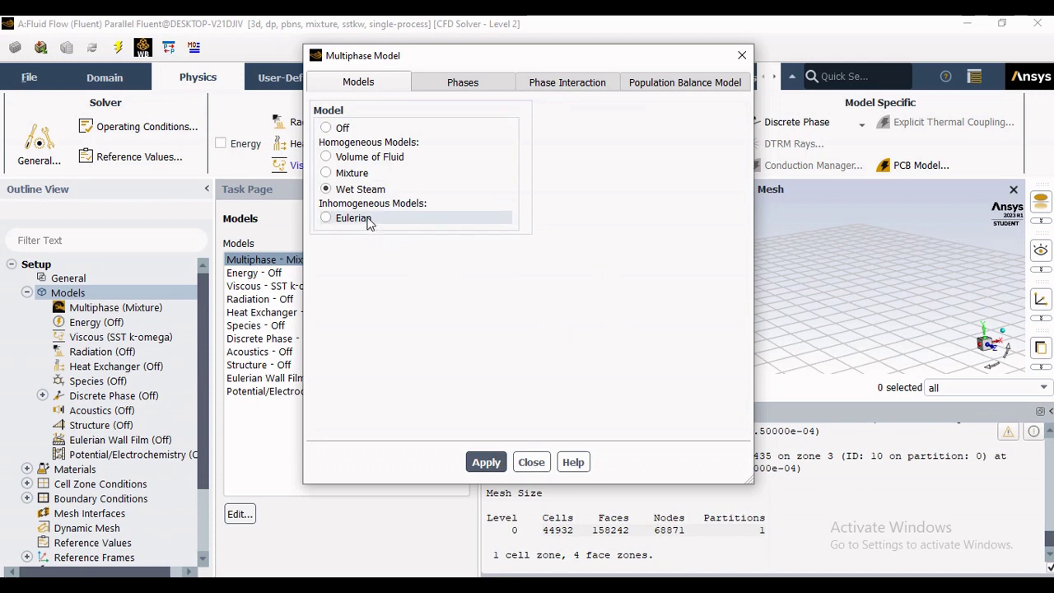
left_click(371, 218)
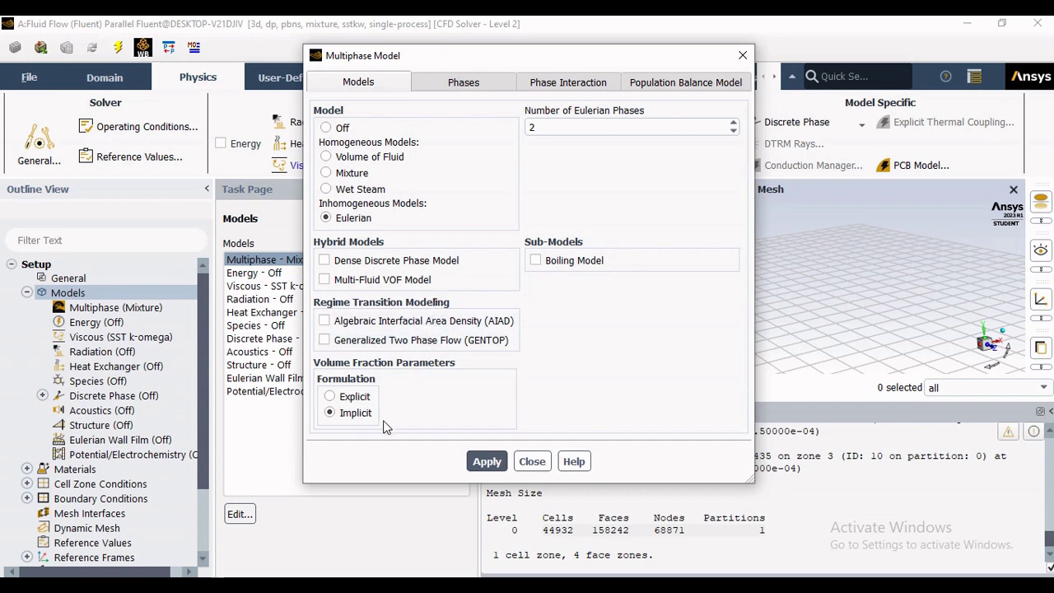
left_click(326, 173)
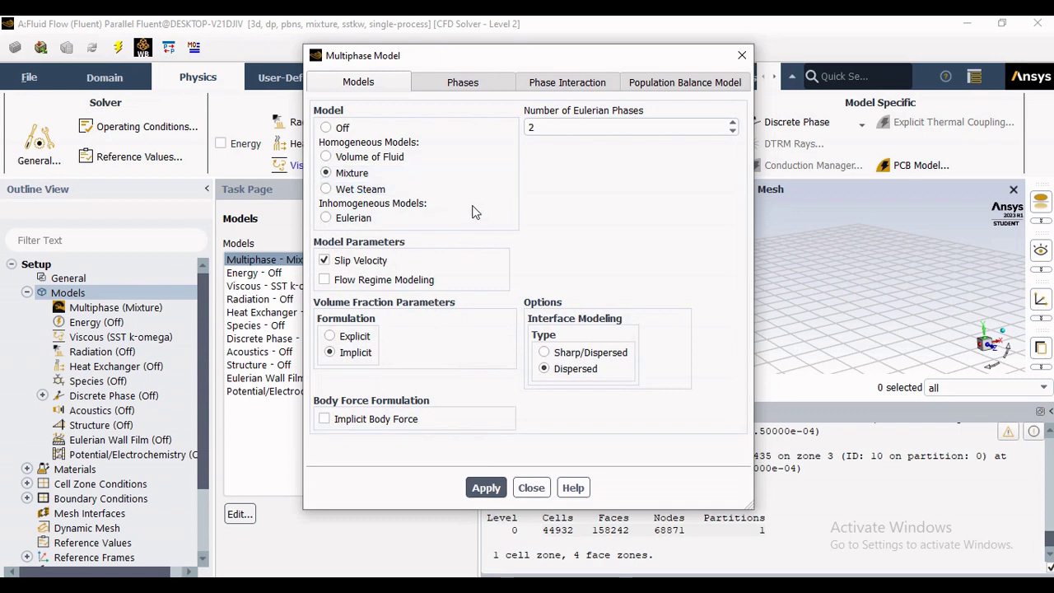
left_click(342, 129)
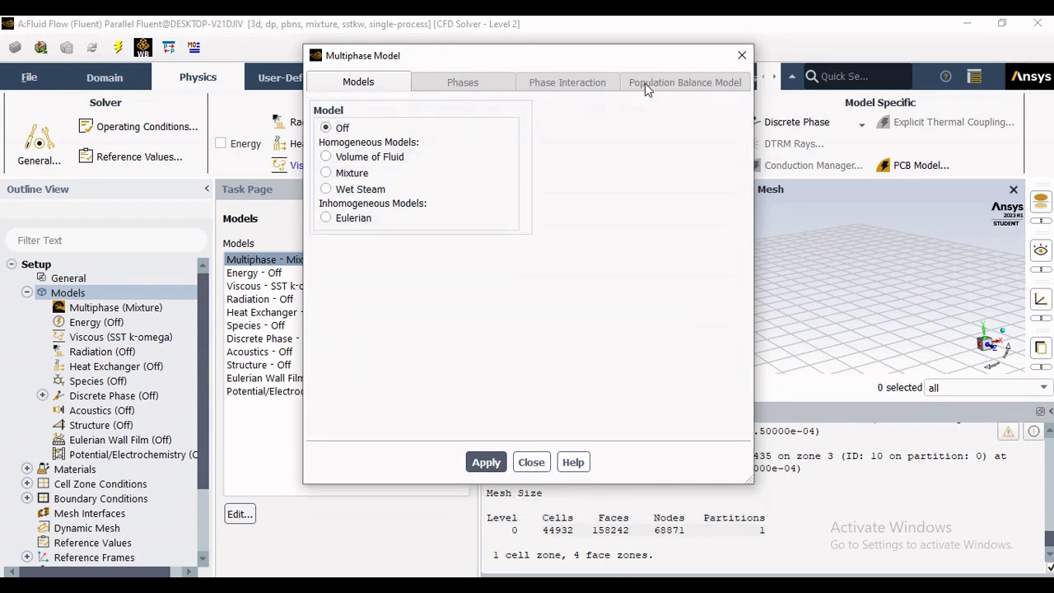
left_click(342, 173)
Browse the Phases, Phase Interaction and Population Balance tabs of the Multiphase Model dialog.
left_click(488, 86)
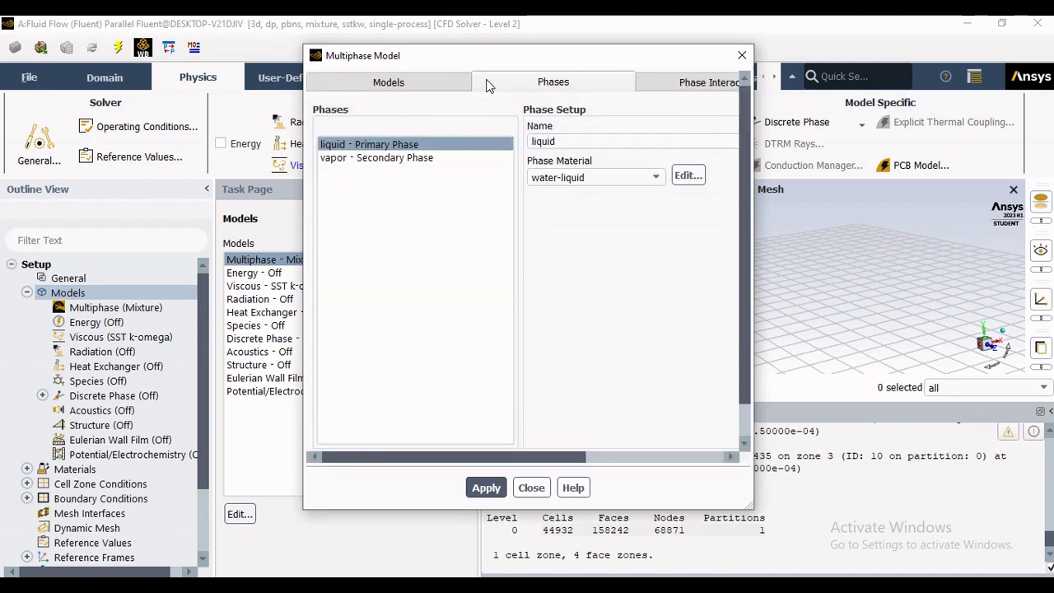
left_click(689, 89)
left_click(874, 87)
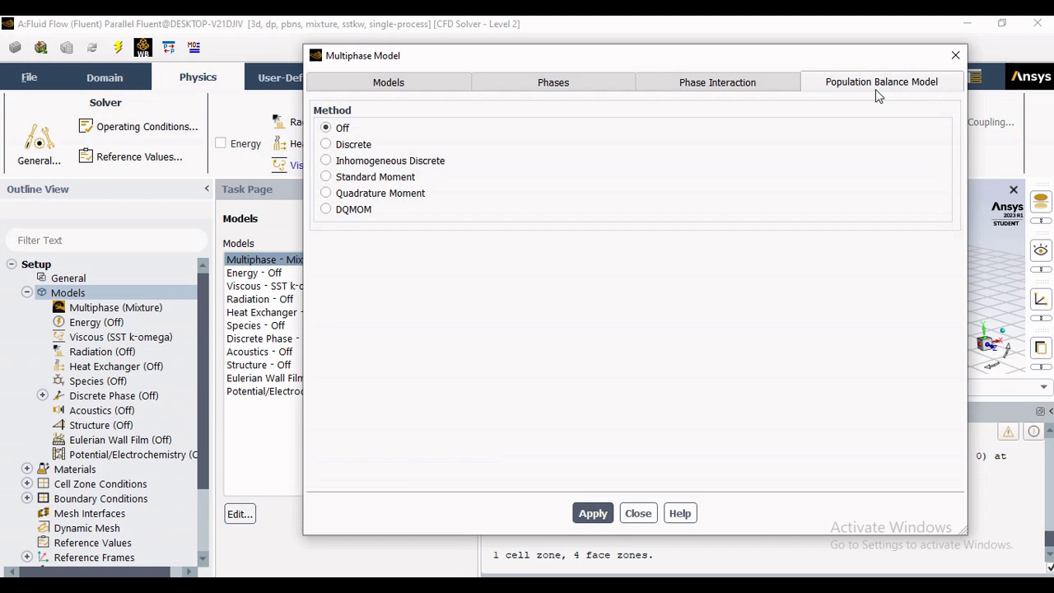
left_click(560, 82)
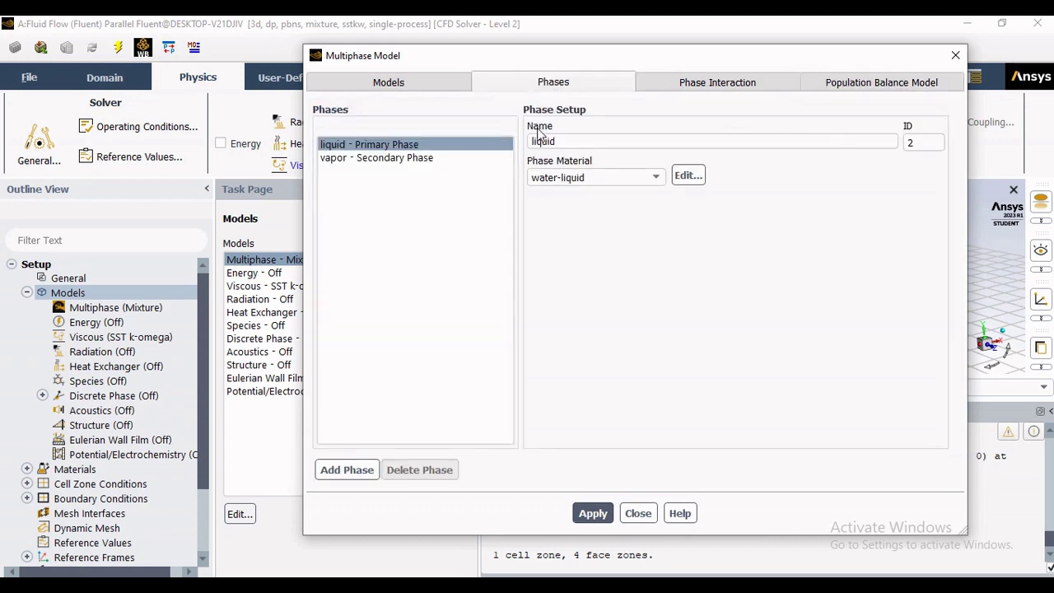
Check the liquid primary and vapor secondary phases, then show the liquid–vapor interaction forces.
left_click(379, 149)
left_click(378, 159)
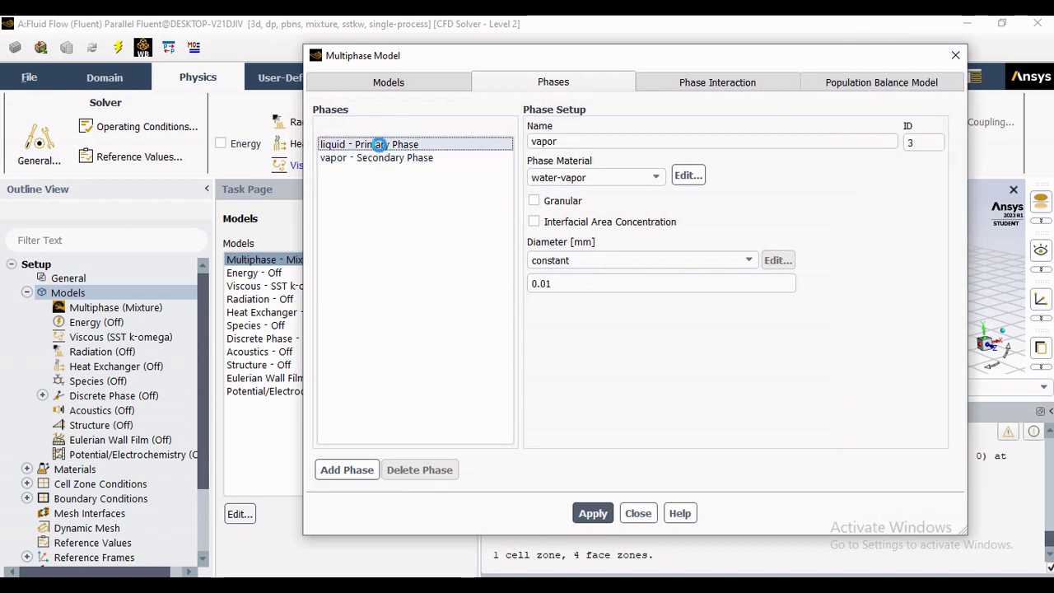
left_click(380, 146)
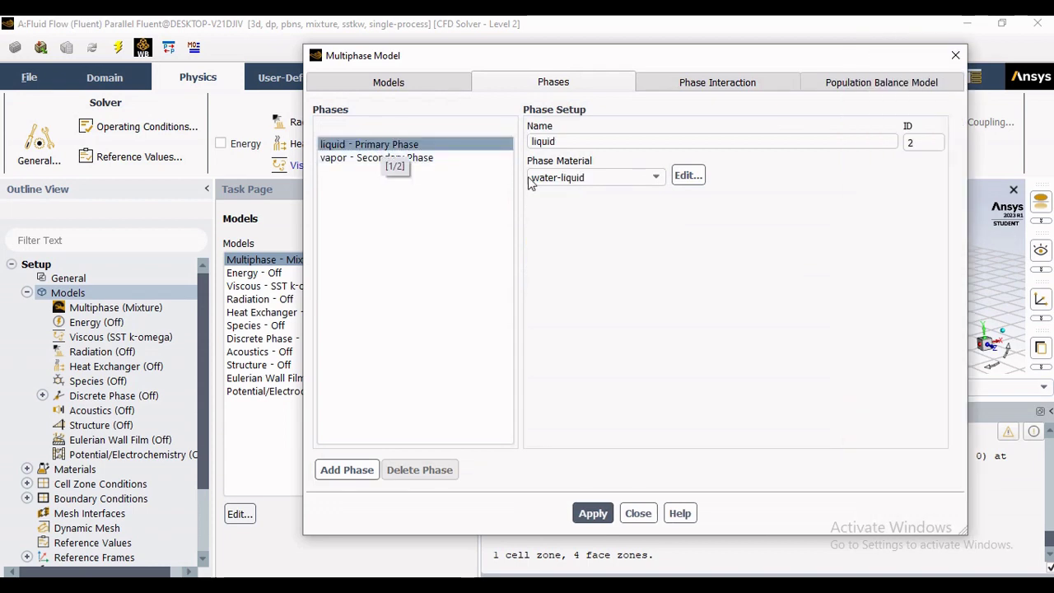
left_click(565, 182)
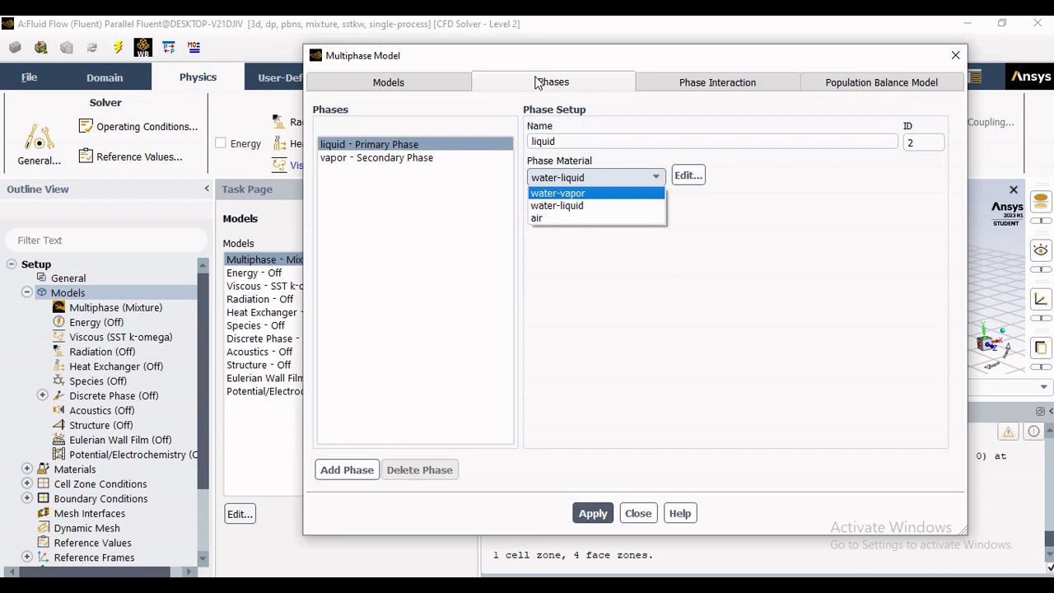
left_click(695, 89)
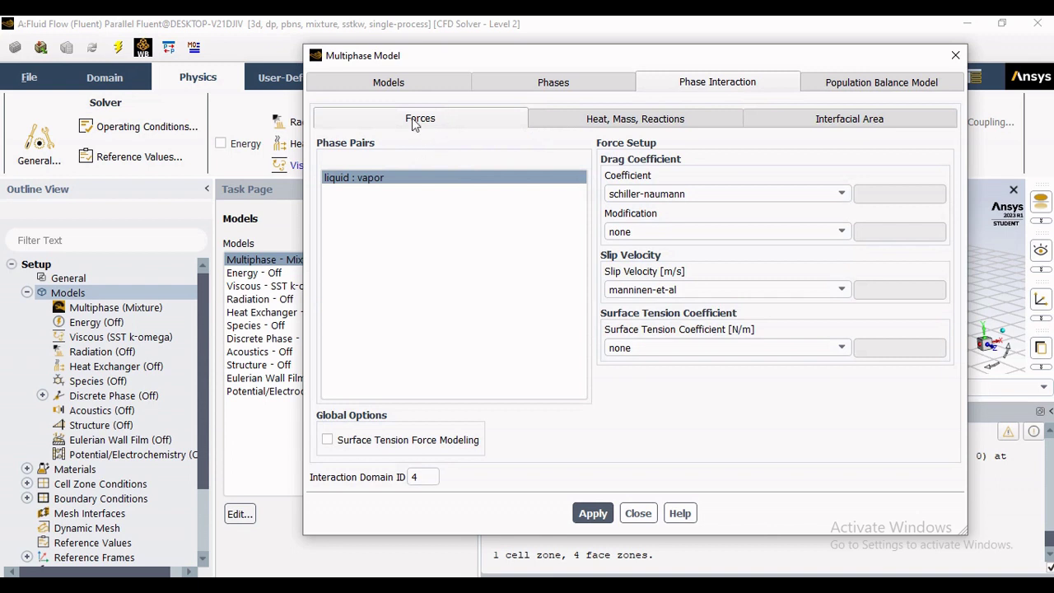
Enable surface tension with a constant coefficient, keep schiller-naumann drag, and show mass transfer settings.
left_click(328, 441)
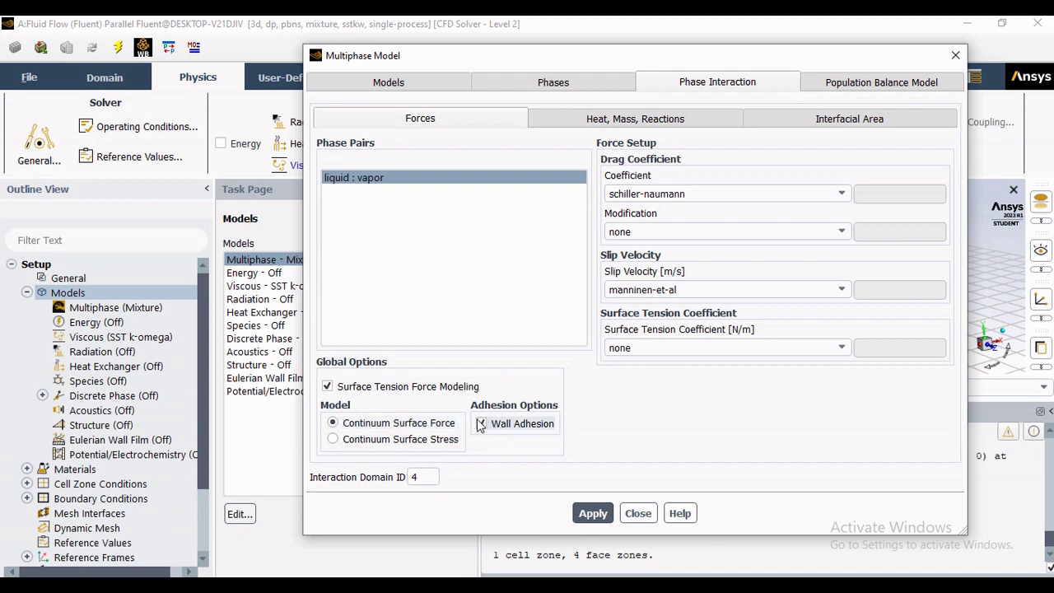
left_click(635, 194)
left_click(635, 195)
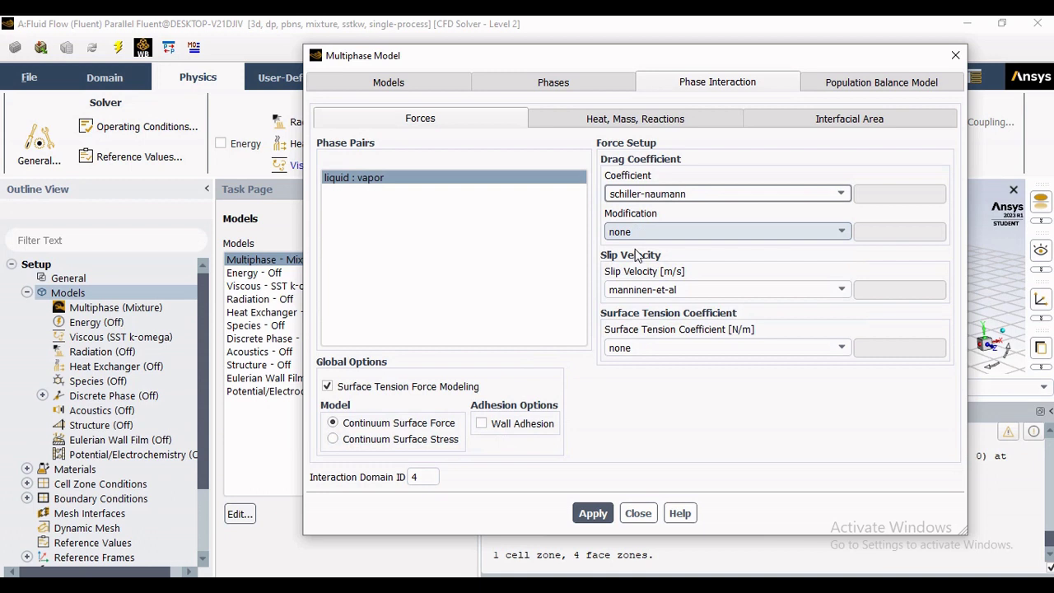
left_click(642, 349)
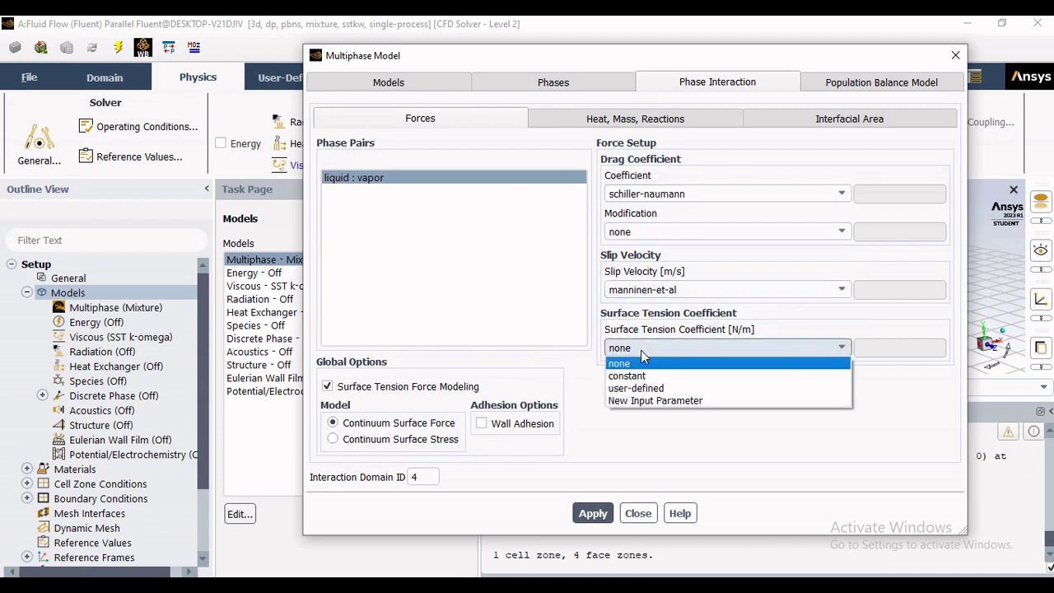
left_click(631, 375)
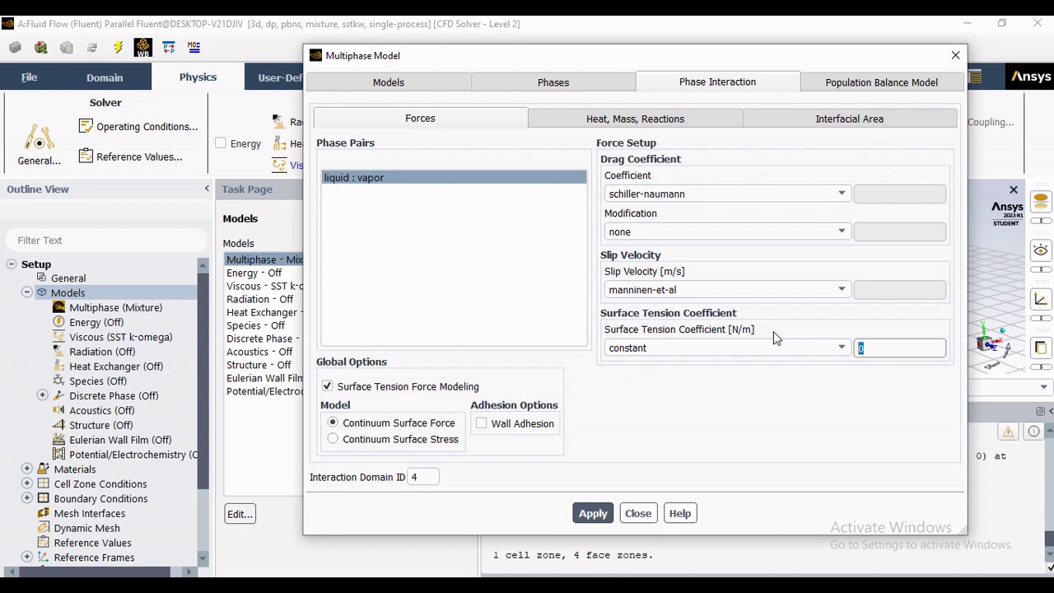
left_click(591, 121)
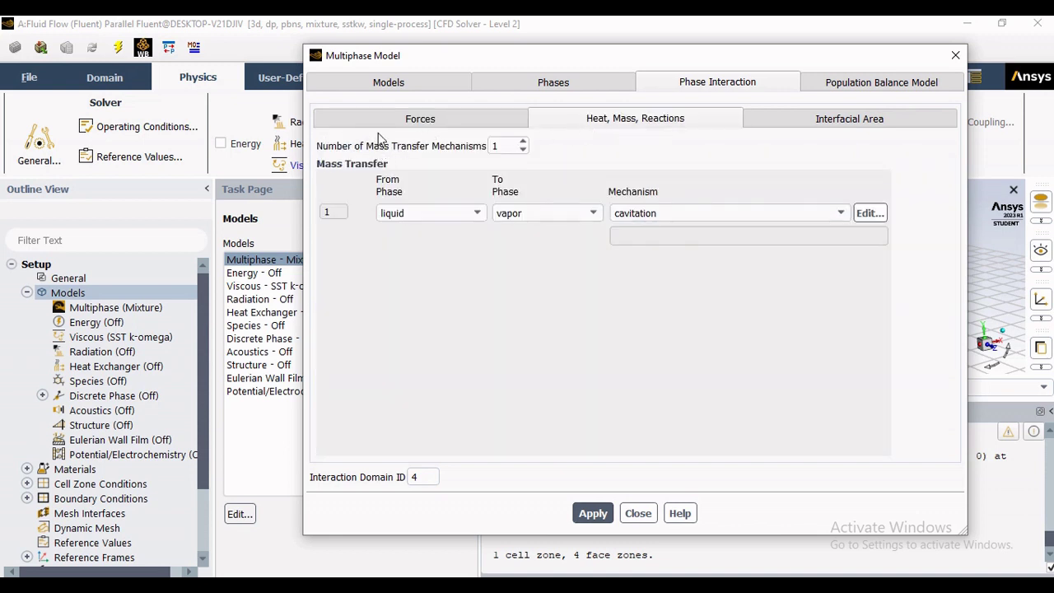
Keep mass transfer from liquid to vapor with cavitation as the mechanism.
left_click(523, 149)
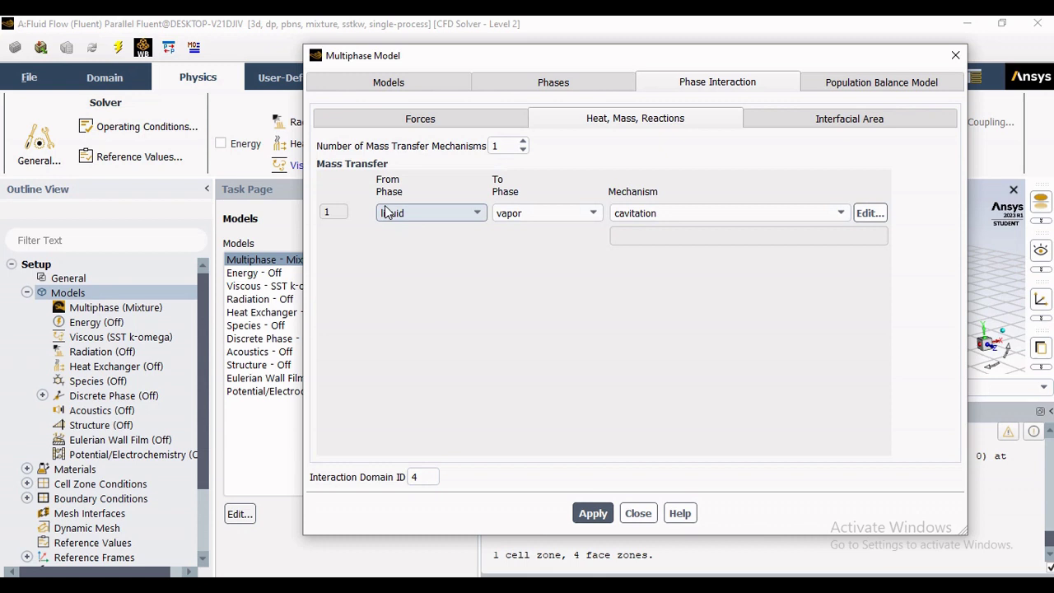
left_click(453, 212)
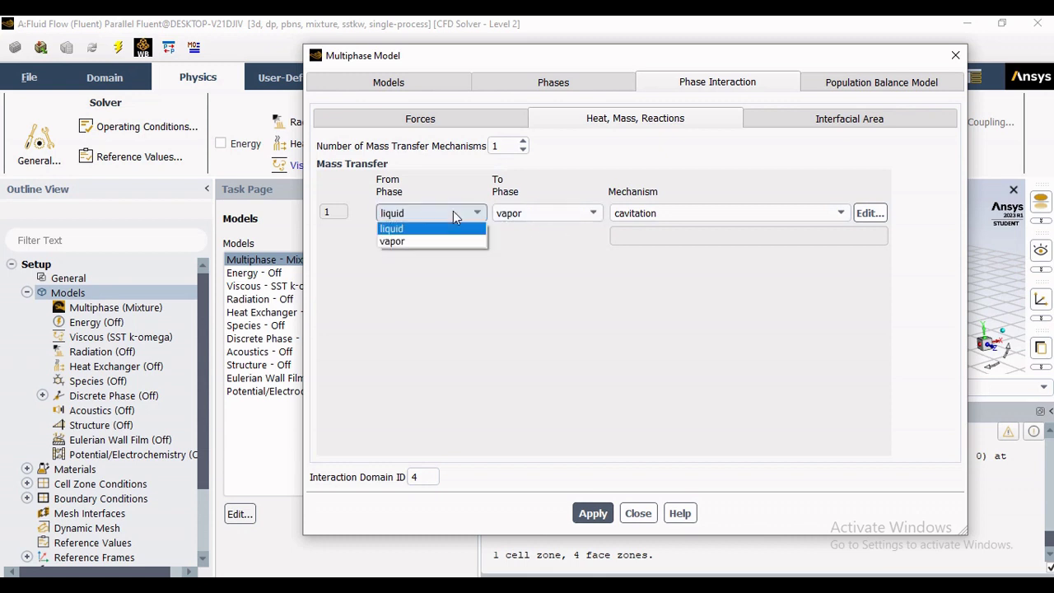
left_click(396, 227)
left_click(511, 215)
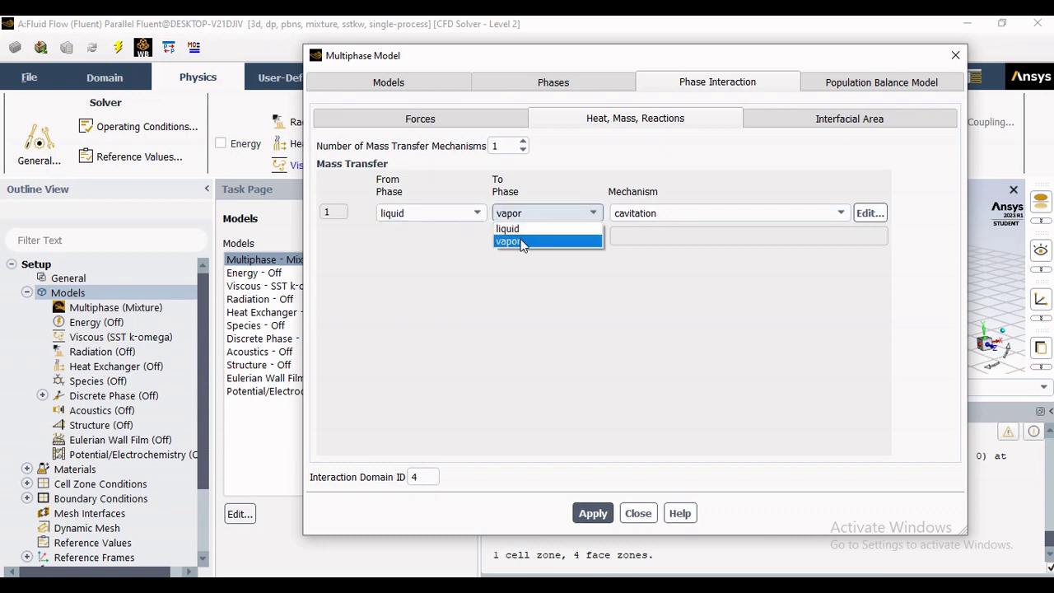
left_click(522, 243)
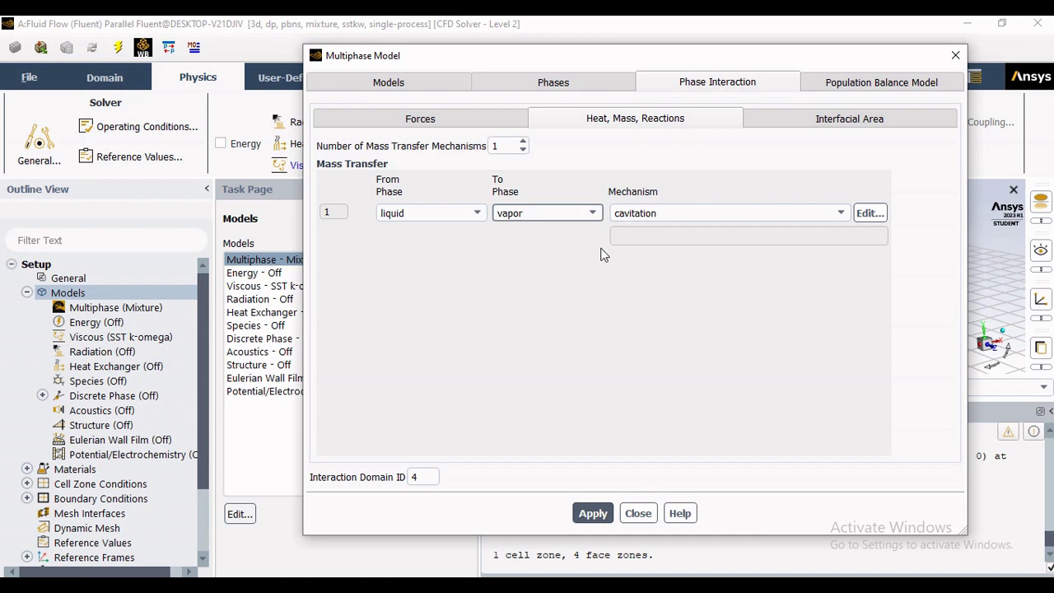
left_click(650, 219)
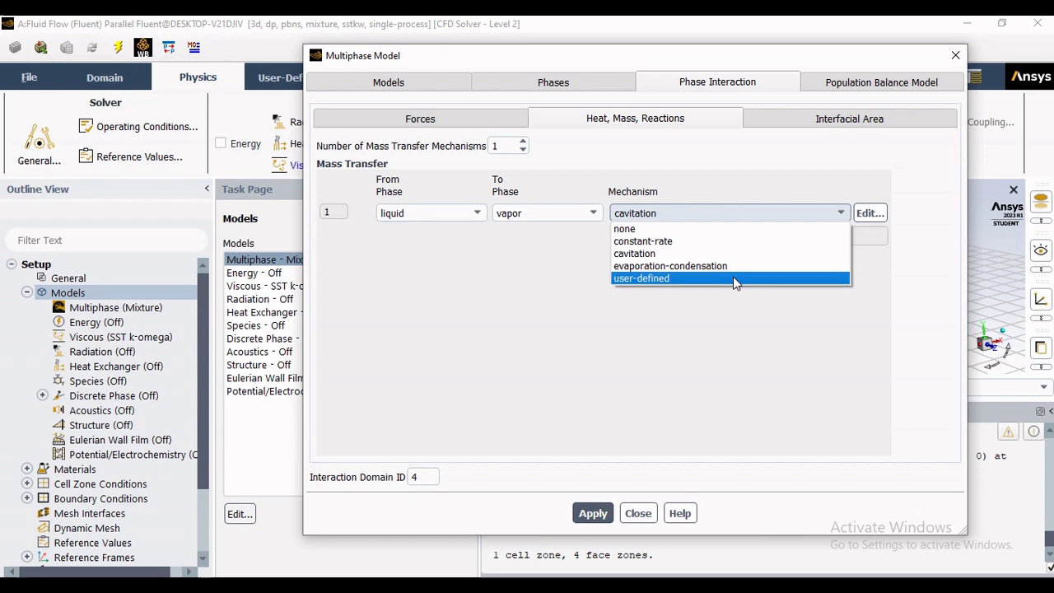
Choose the Schnerr-Sauer cavitation model with constant 3540 Pa vaporization pressure and 1e+11 bubble density.
left_click(735, 254)
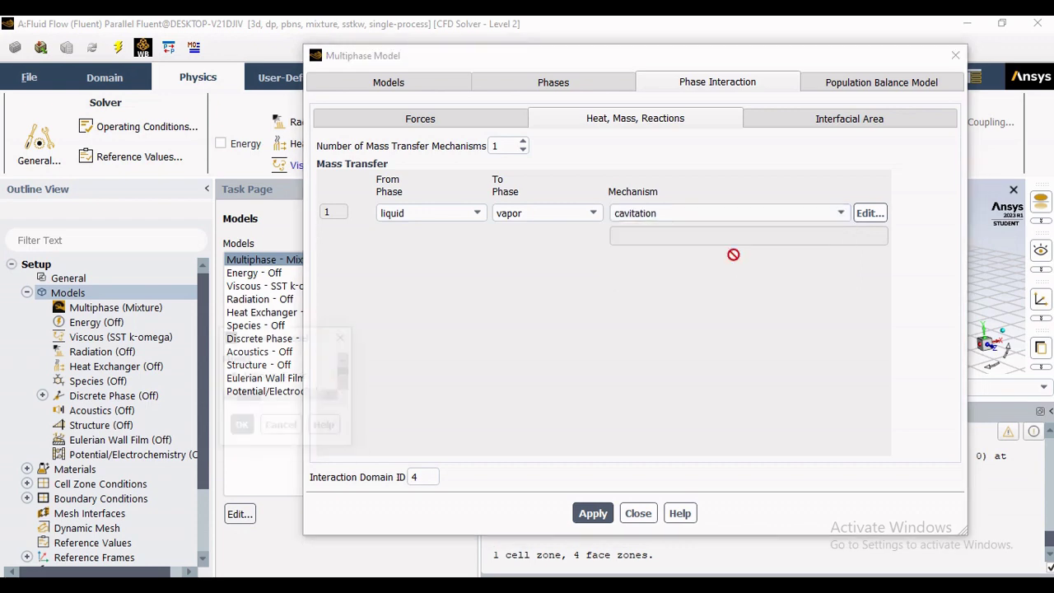
left_click_drag(416, 342, 229, 121)
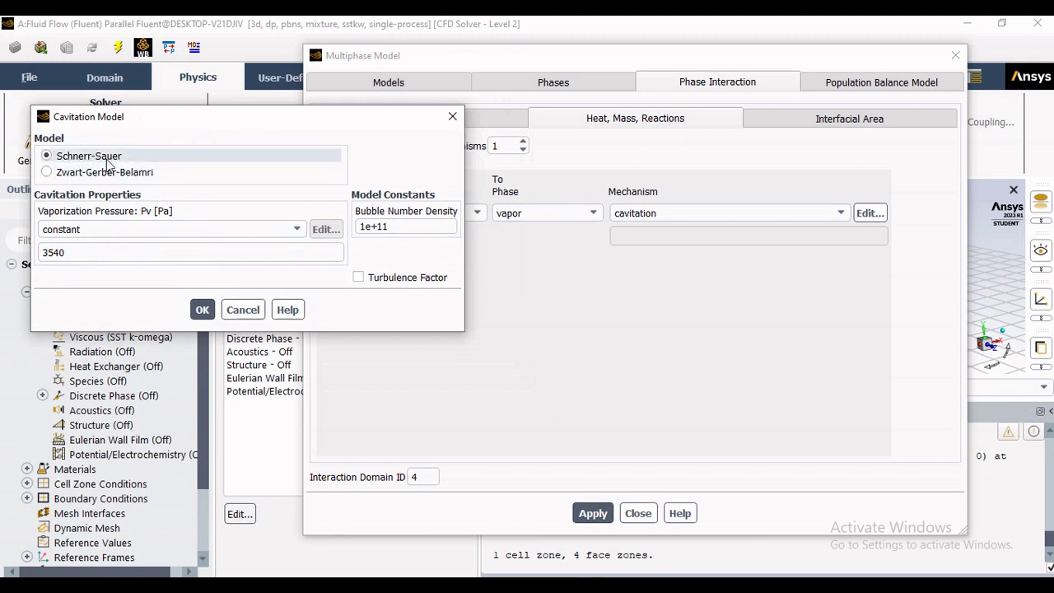
left_click(50, 173)
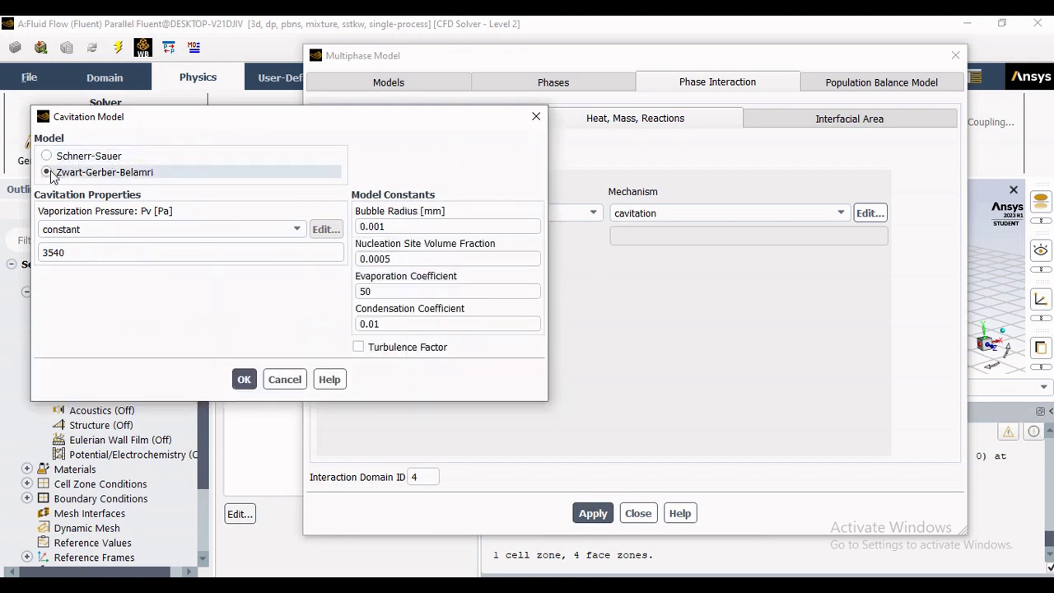
left_click(48, 157)
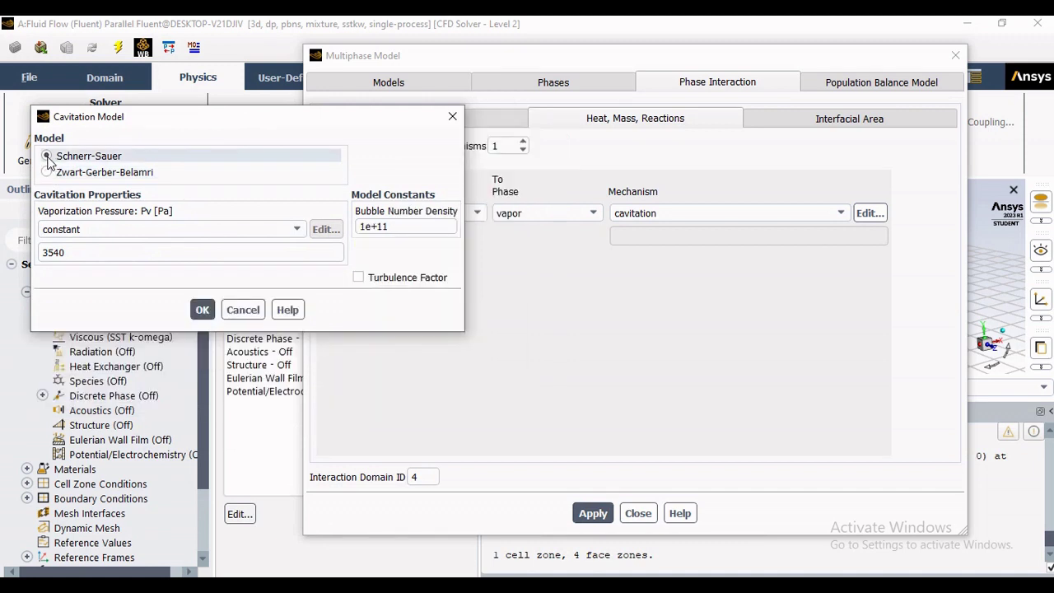
left_click_drag(68, 251, 24, 249)
left_click(47, 218)
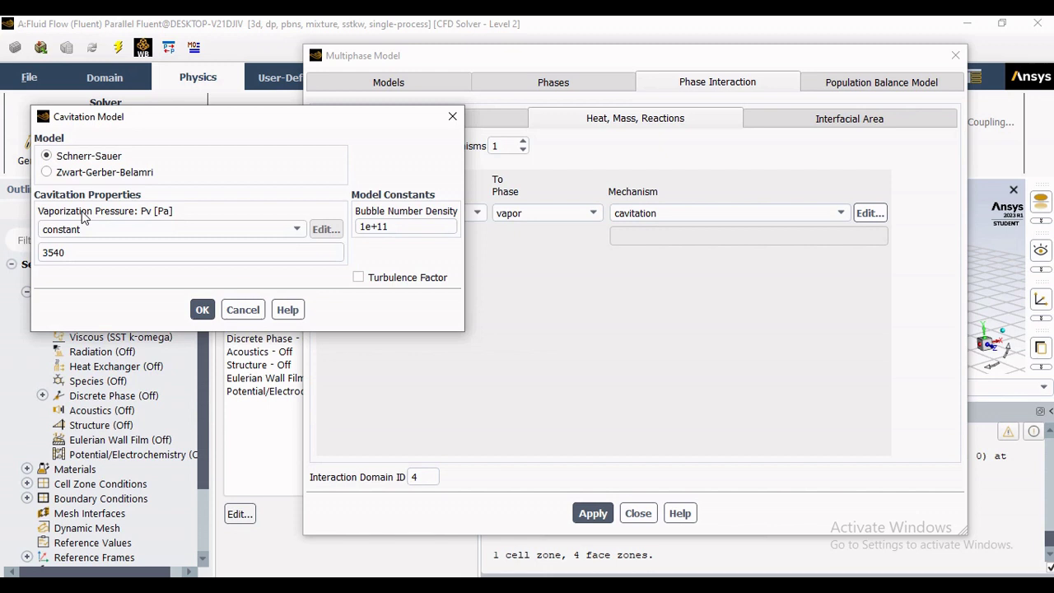
left_click_drag(86, 251, 17, 251)
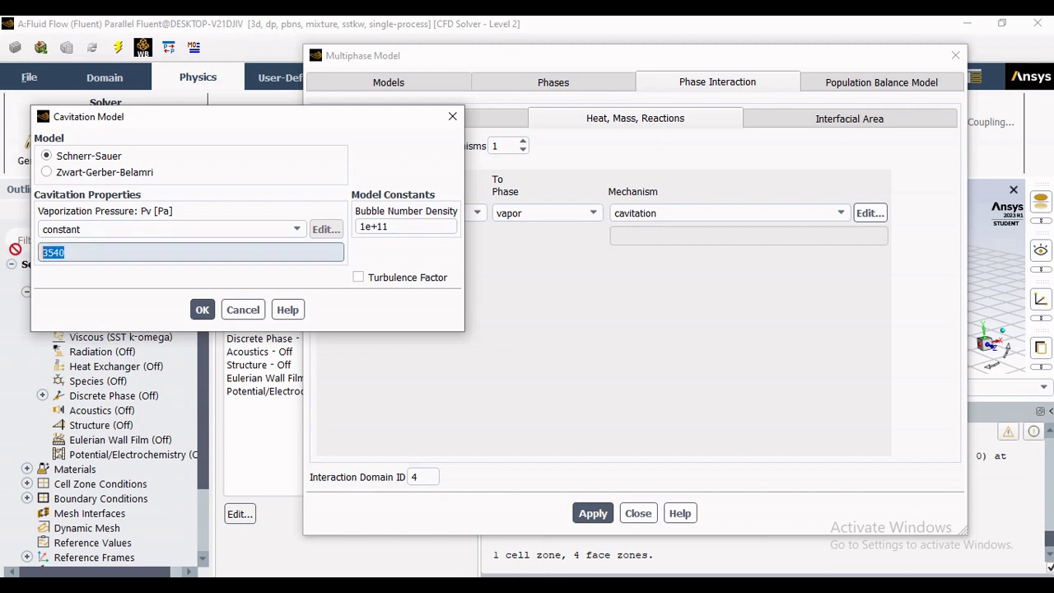
Confirm the cavitation settings, then apply and close the Multiphase Model dialog.
left_click(202, 311)
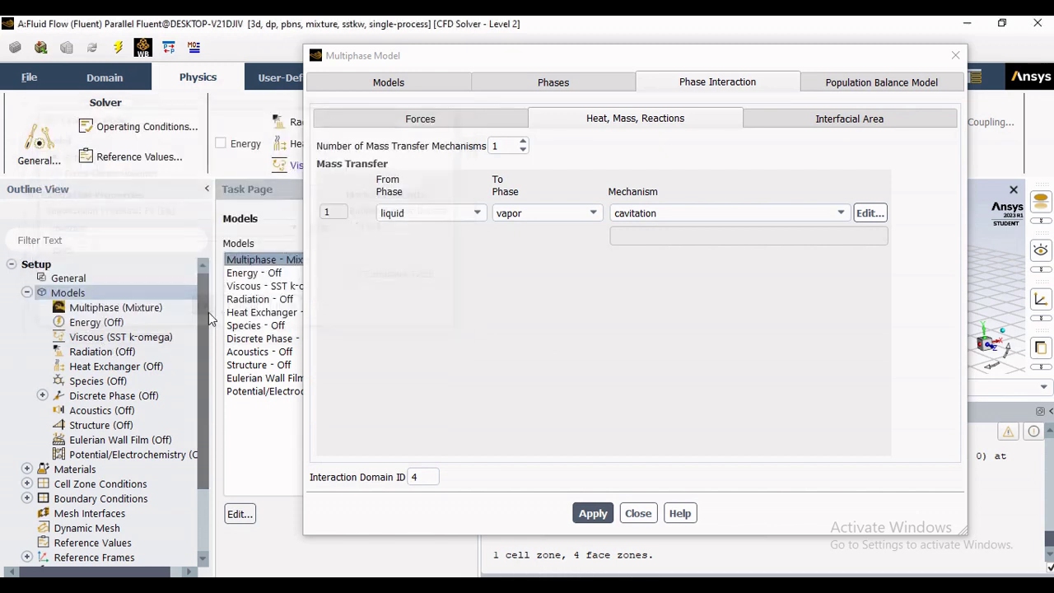
left_click(590, 513)
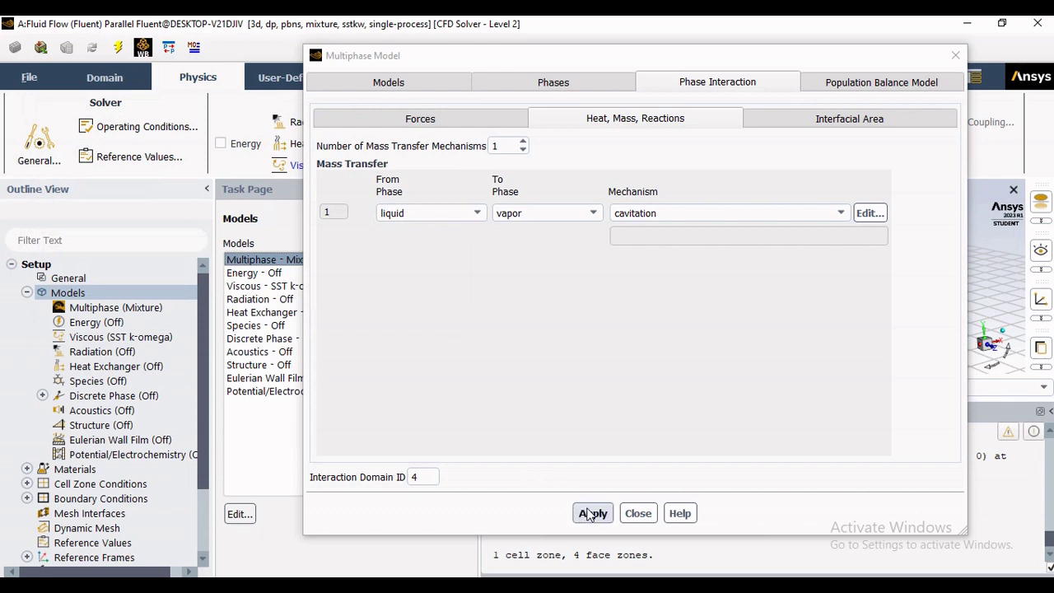
left_click(647, 513)
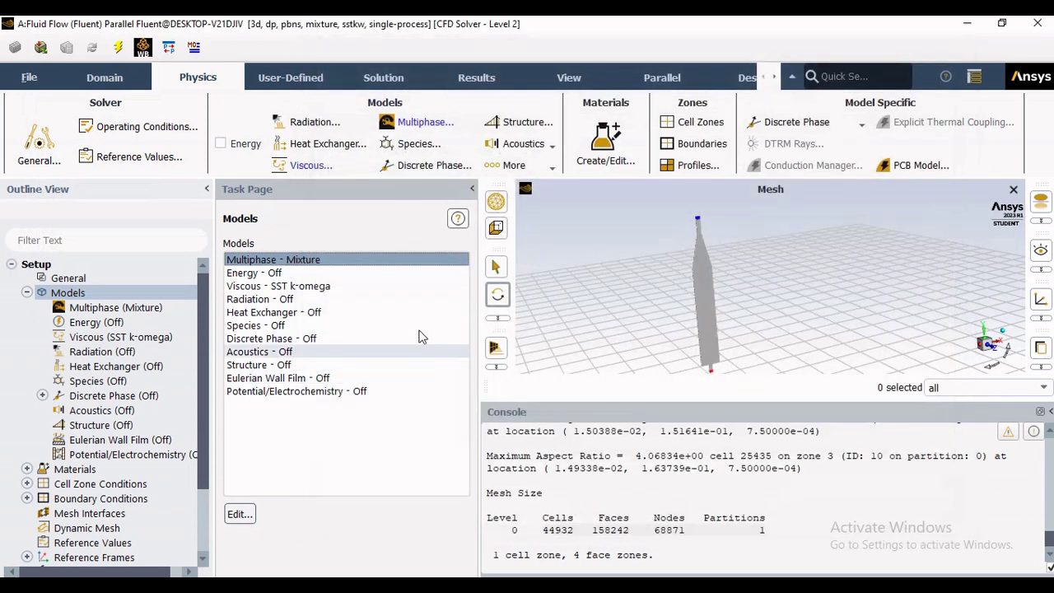
Leave the Energy equation switched off in the Energy model settings.
double_click(276, 272)
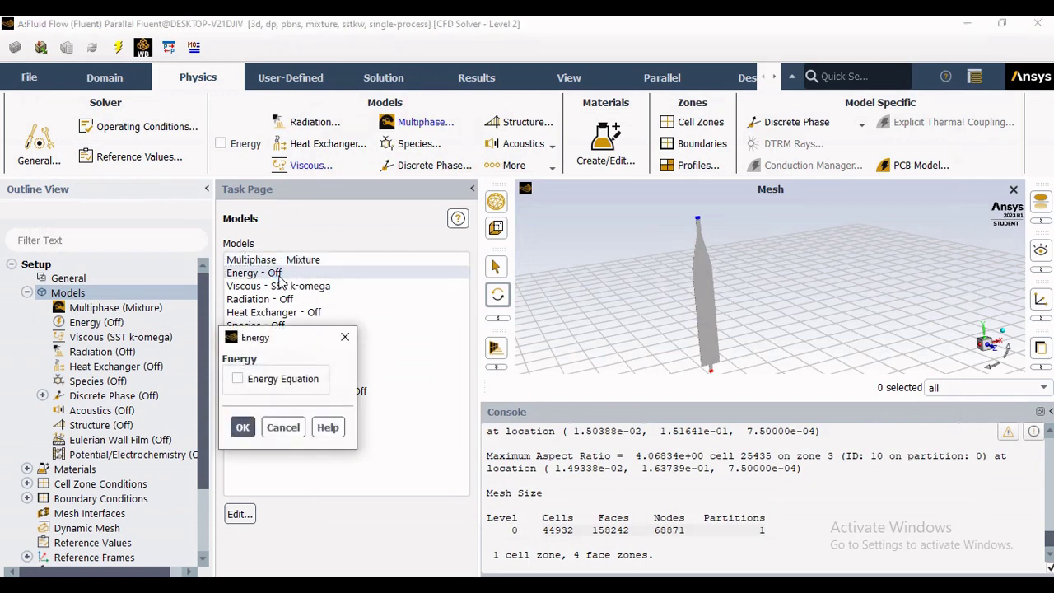
left_click(236, 380)
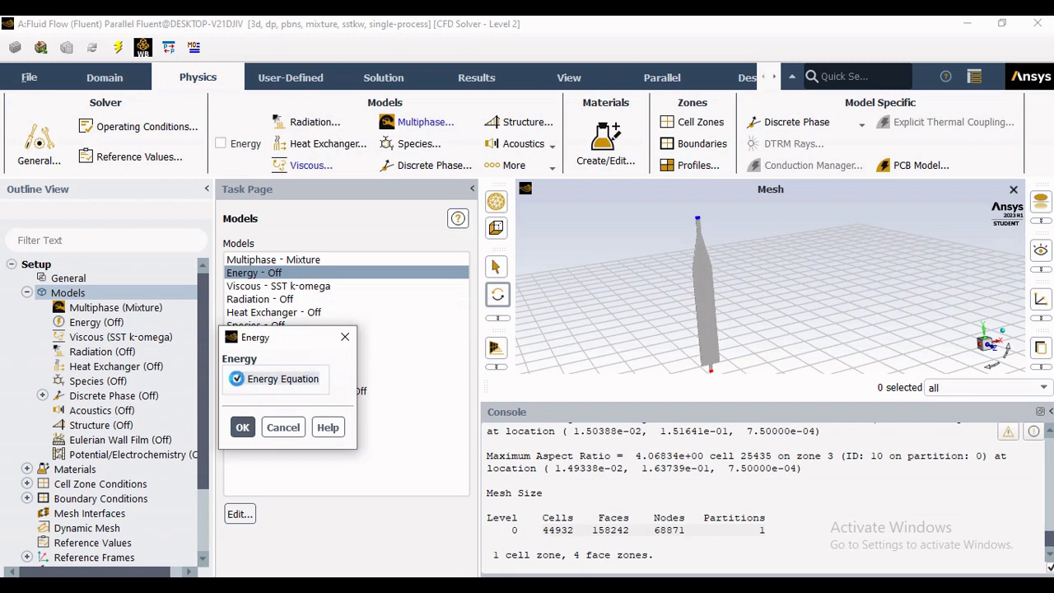
left_click(238, 379)
left_click(243, 428)
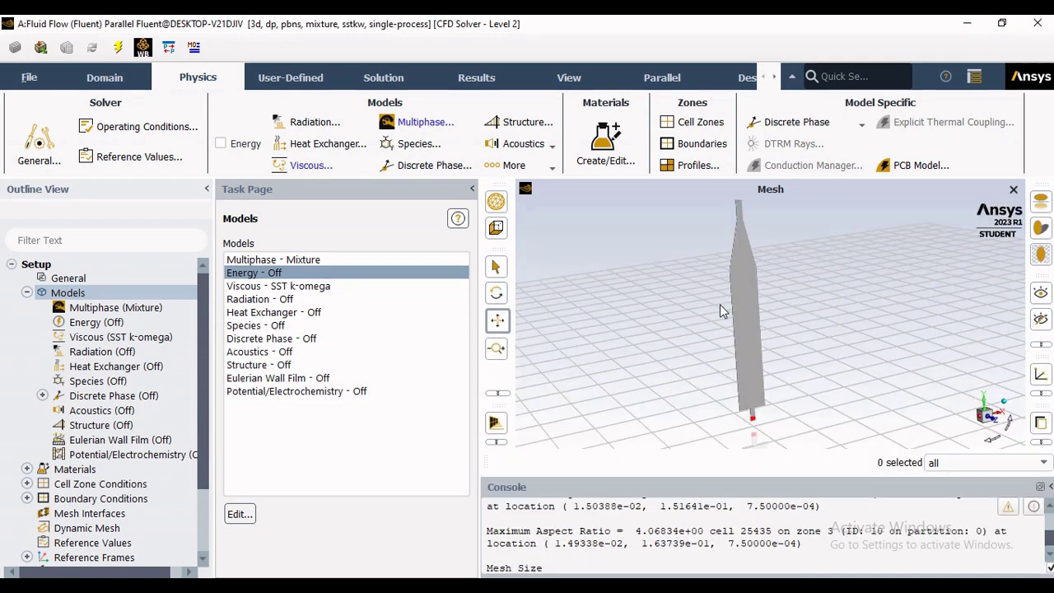
Rotate the mesh to inspect the bottle-shaped domain, then select the Viscous SST k-omega entry.
left_click(495, 294)
left_click_drag(697, 331, 736, 323)
left_click(247, 288)
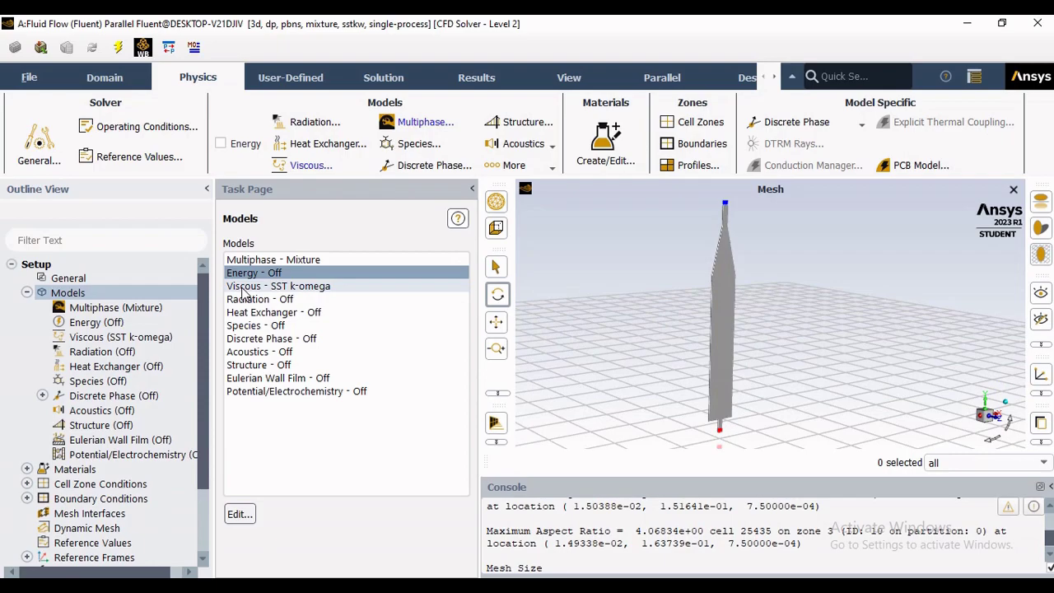